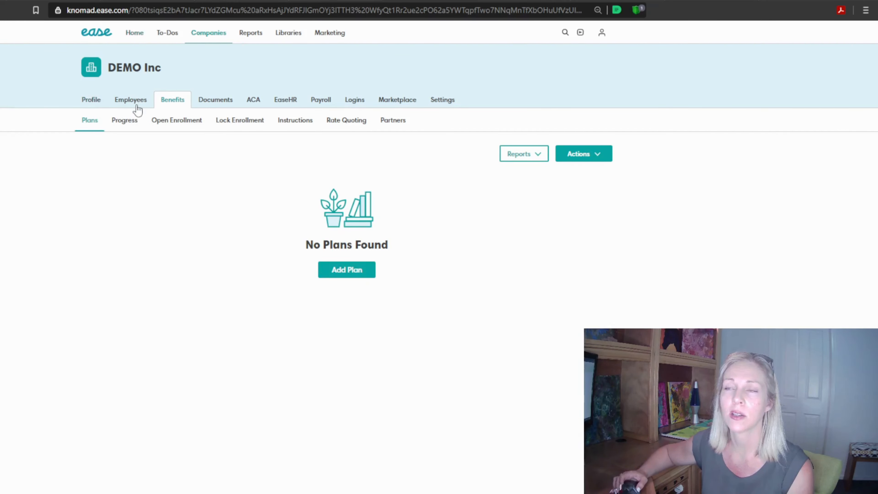
Open DEMO Inc's benefit plans and start a new plan of type Medical
{"action": "left_click", "coordinate": [96, 104]}
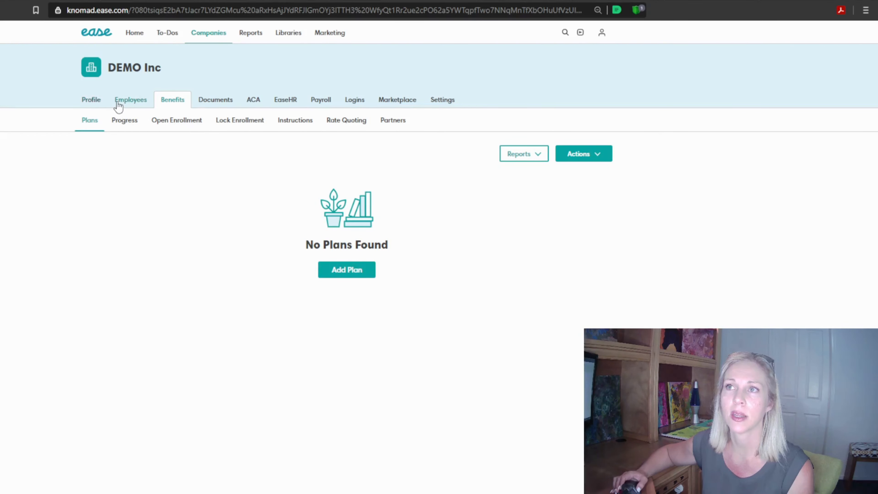
{"action": "left_click", "coordinate": [127, 103]}
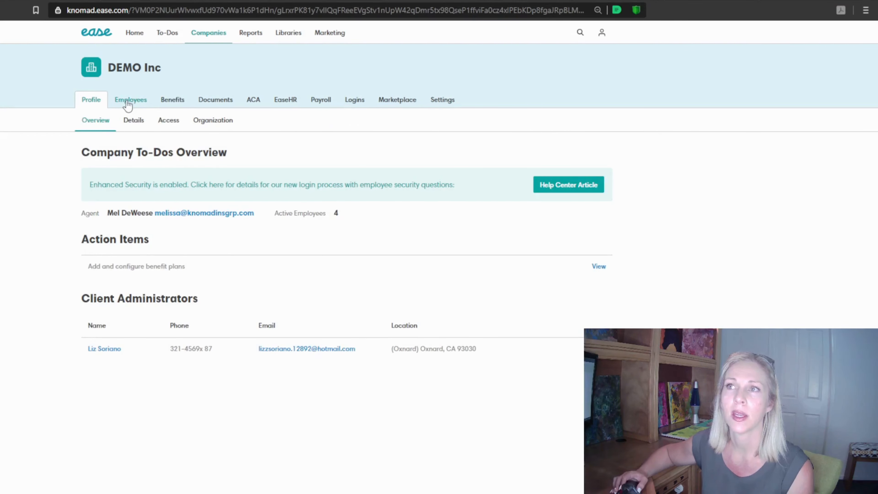
{"action": "left_click", "coordinate": [177, 102]}
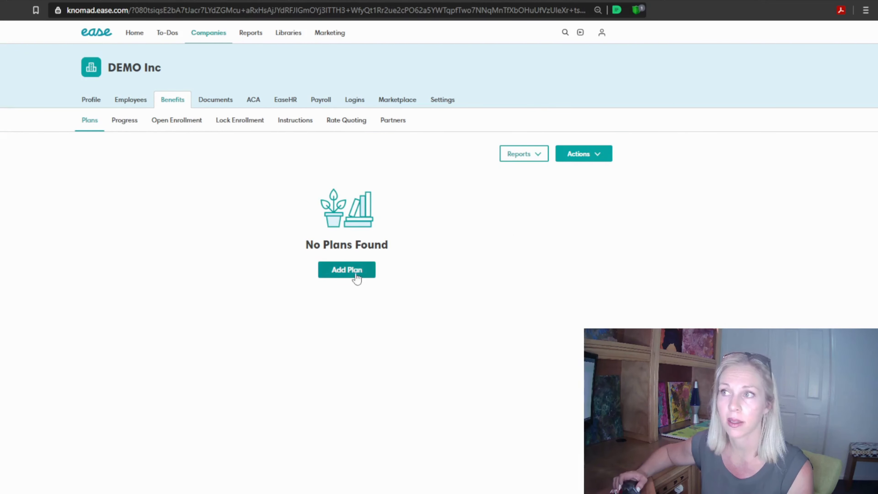
{"action": "left_click", "coordinate": [346, 270]}
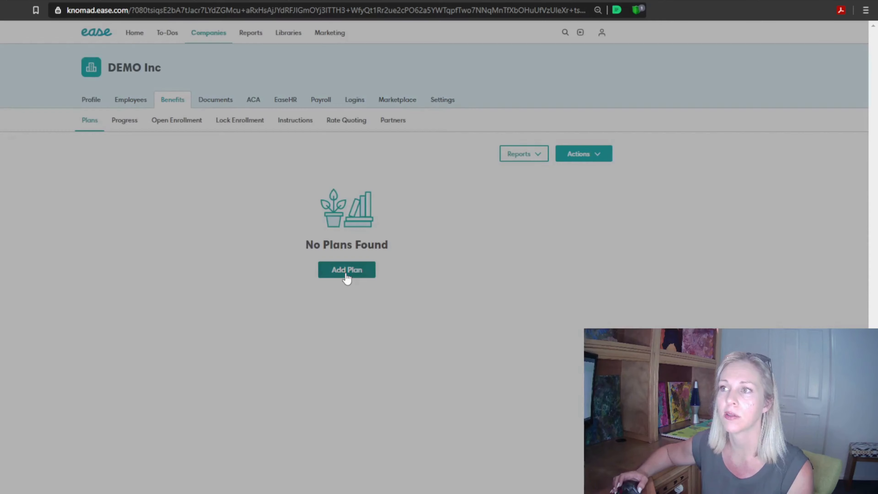
{"action": "left_click", "coordinate": [291, 170]}
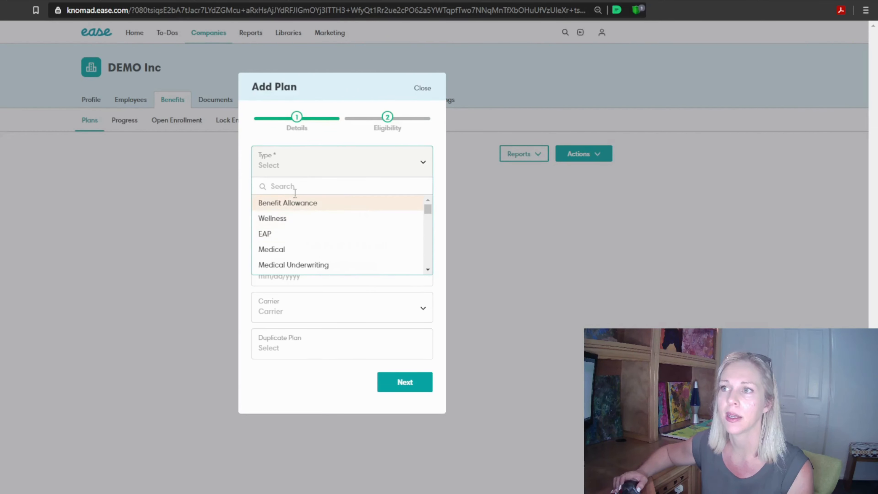
{"action": "left_click", "coordinate": [300, 249]}
Enter "2023 Anthem Gold HMO Select 35 6RHO" as the new plan's admin name and display name
{"action": "left_click", "coordinate": [295, 203]}
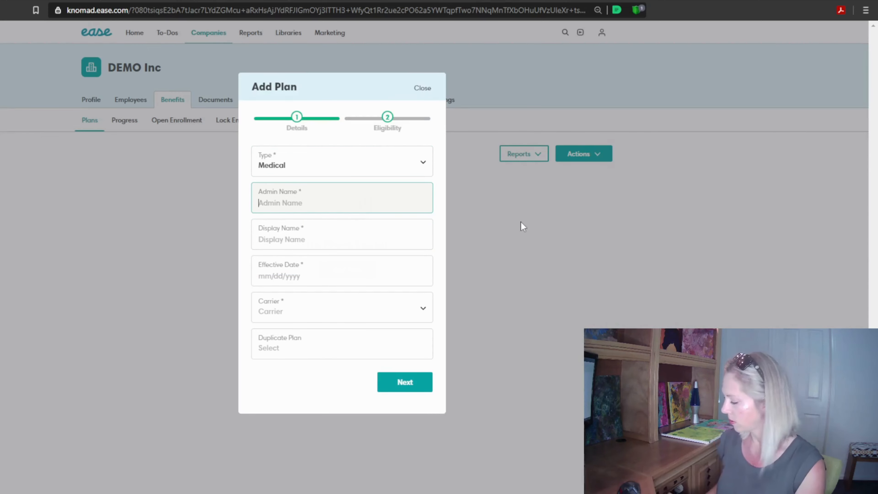
{"action": "type", "text": "2023"}
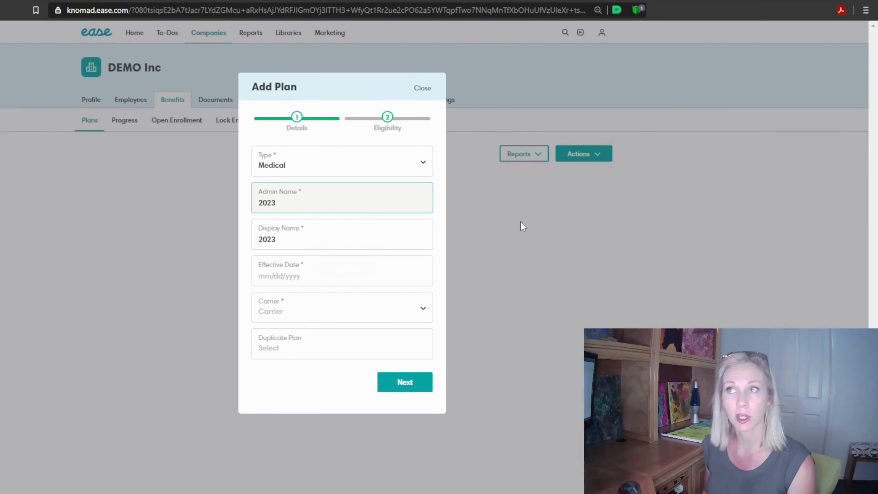
{"action": "type", "text": "Anthem"}
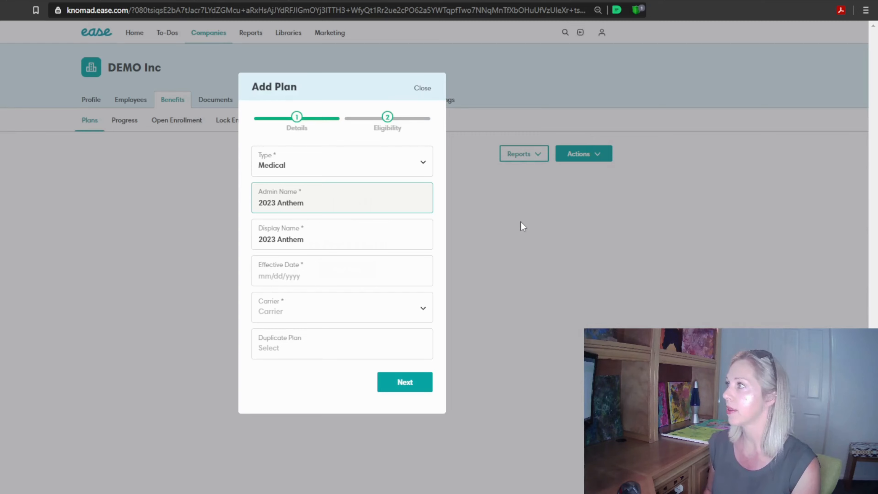
{"action": "type", "text": " Gold "}
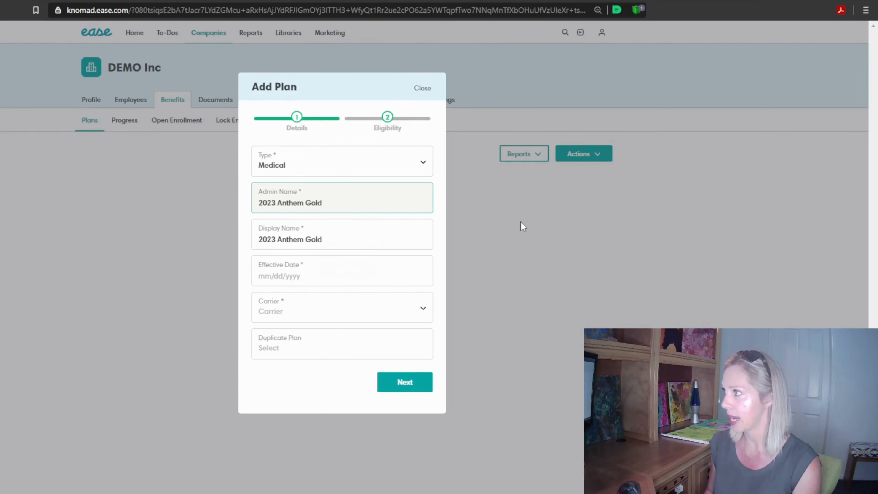
{"action": "type", "text": "HMO "}
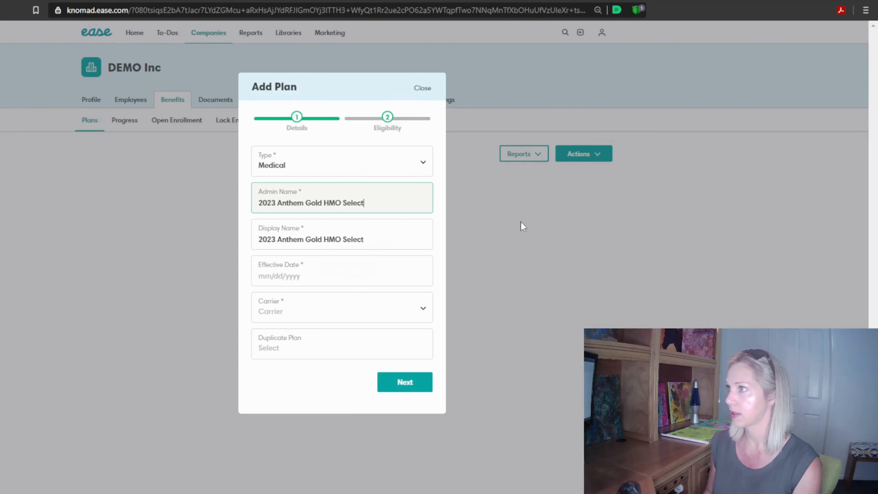
{"action": "type", "text": "Select 35 "}
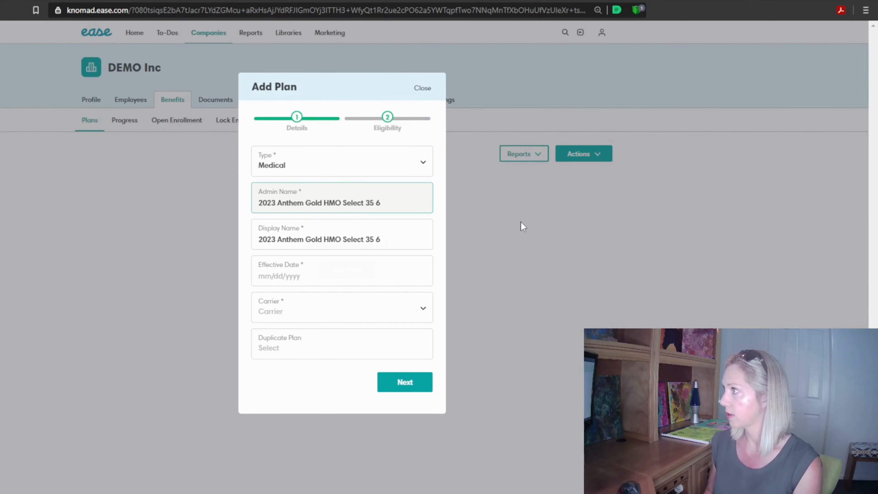
{"action": "type", "text": "6RHO"}
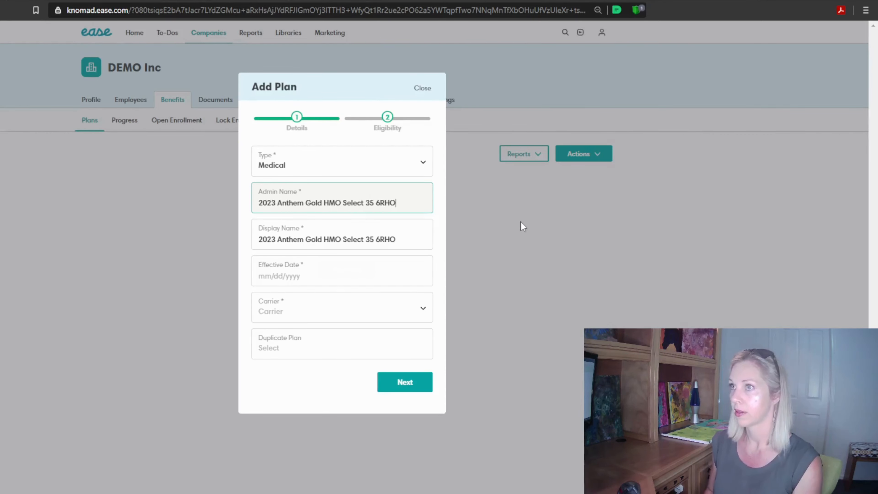
{"action": "left_click", "coordinate": [405, 239]}
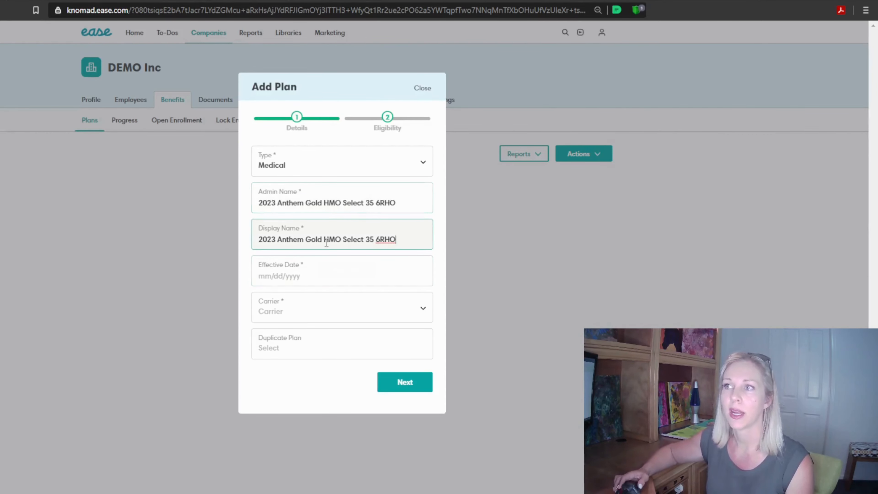
Set the new plan's effective date to 01/01/2023
{"action": "left_click", "coordinate": [305, 276]}
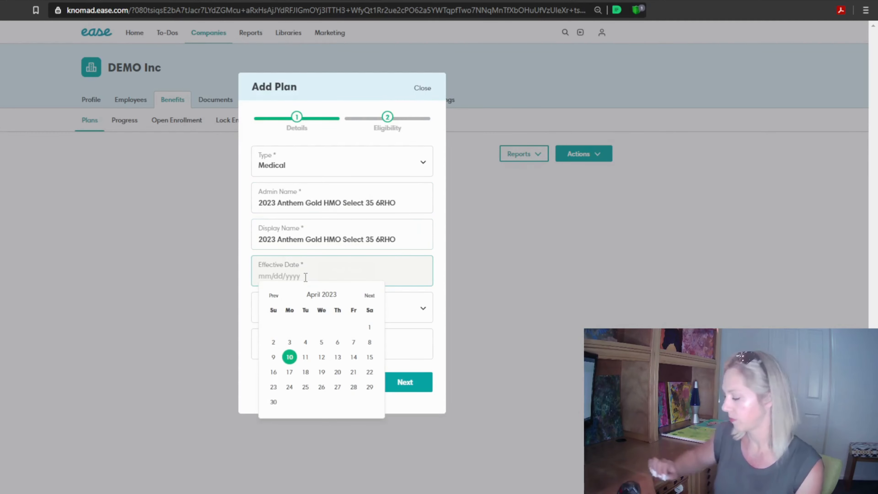
{"action": "type", "text": "01/01/2023"}
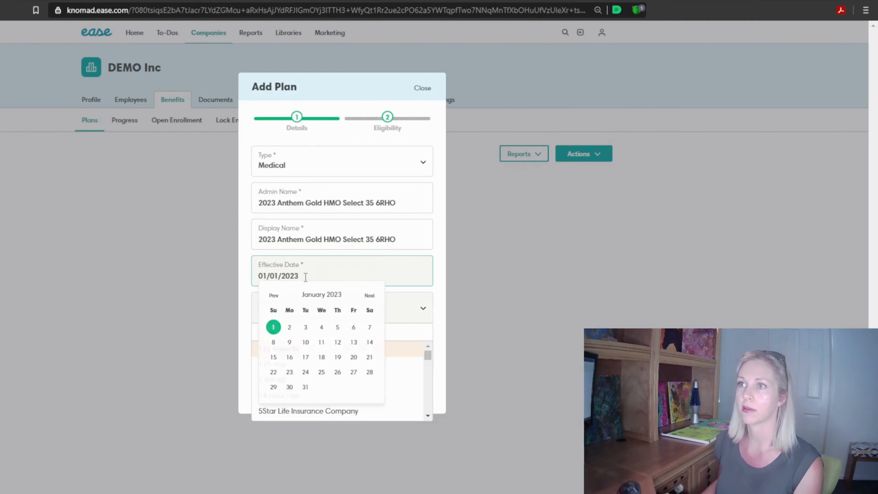
{"action": "key", "text": "Tab"}
{"action": "left_click", "coordinate": [304, 364]}
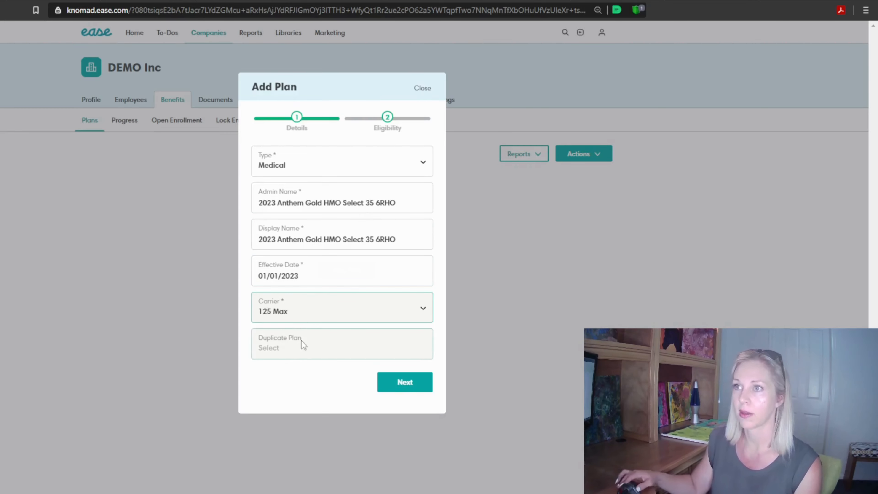
{"action": "left_click", "coordinate": [308, 309]}
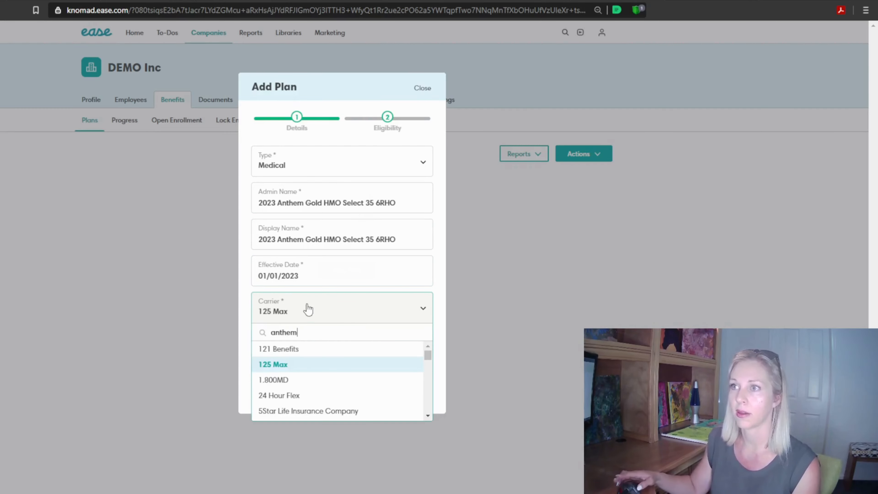
{"action": "left_click", "coordinate": [314, 349]}
Set the plan's carrier to Anthem and continue to the eligibility details
{"action": "left_click", "coordinate": [319, 319]}
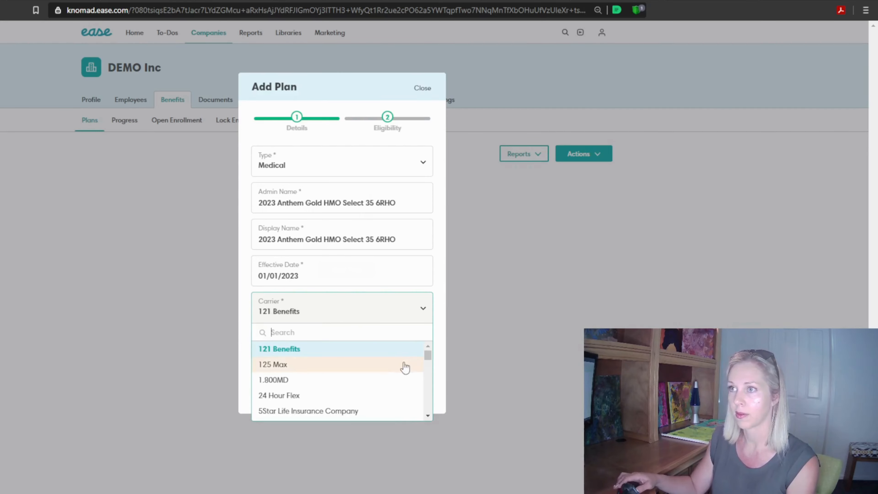
{"action": "left_click_drag", "start_coordinate": [428, 355], "coordinate": [430, 360]}
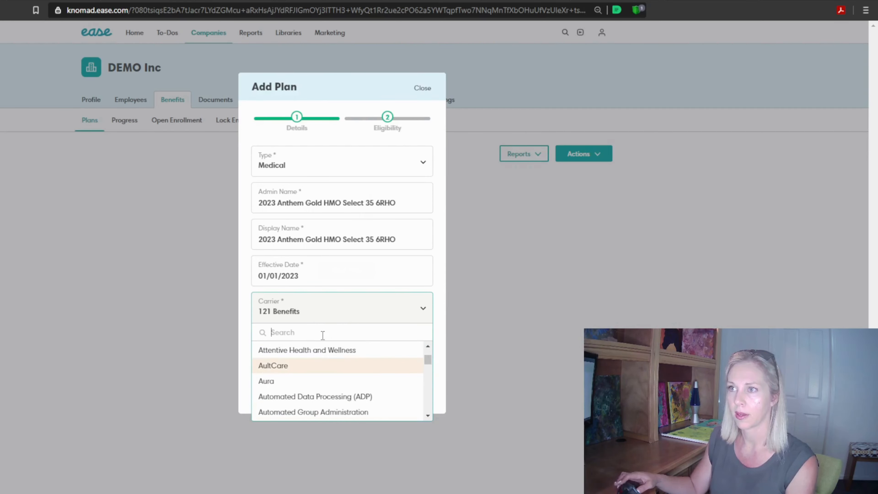
{"action": "type", "text": "anth"}
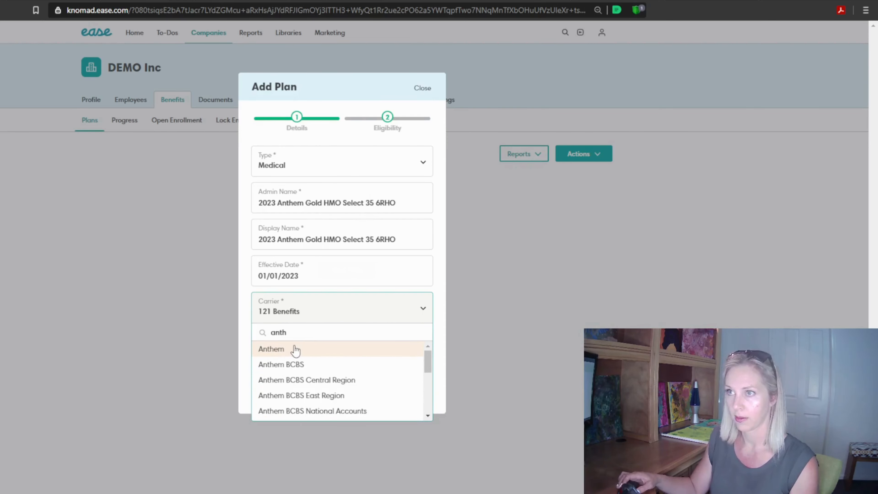
{"action": "left_click", "coordinate": [323, 349]}
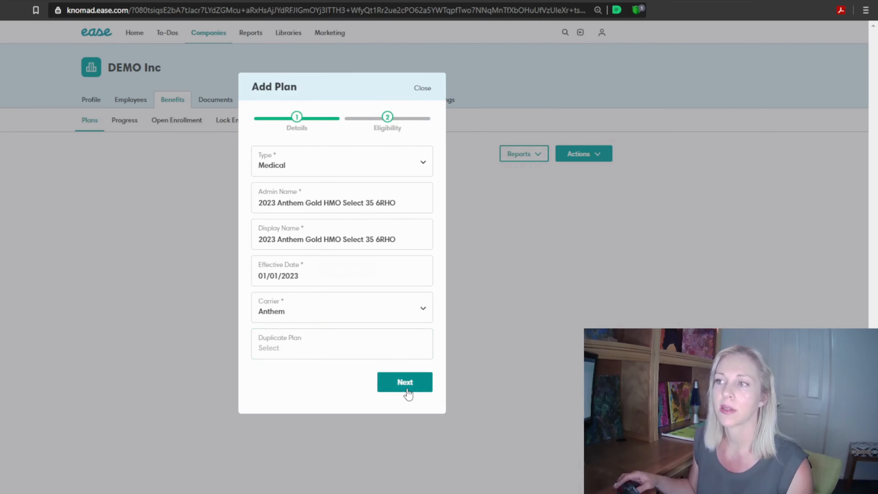
{"action": "left_click", "coordinate": [405, 382]}
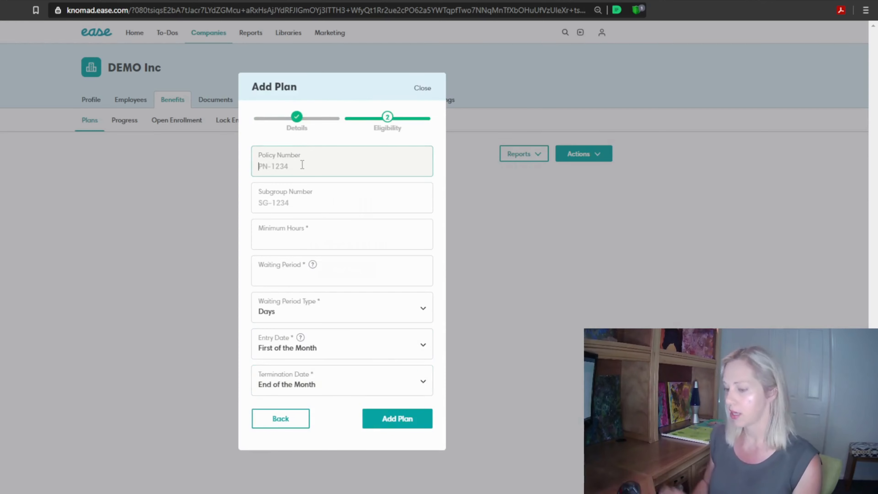
Enter the policy number, leave the subgroup number blank, and set the minimum hours to 30
{"action": "type", "text": "ABC123"}
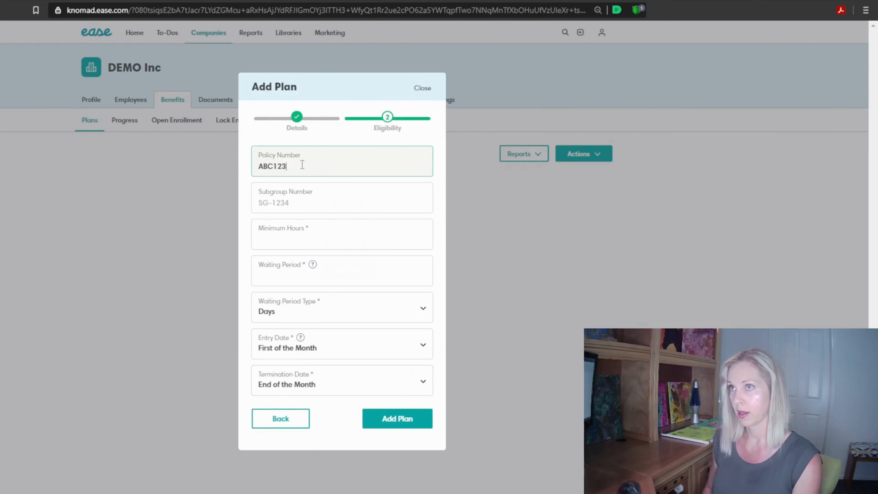
{"action": "left_click", "coordinate": [308, 203]}
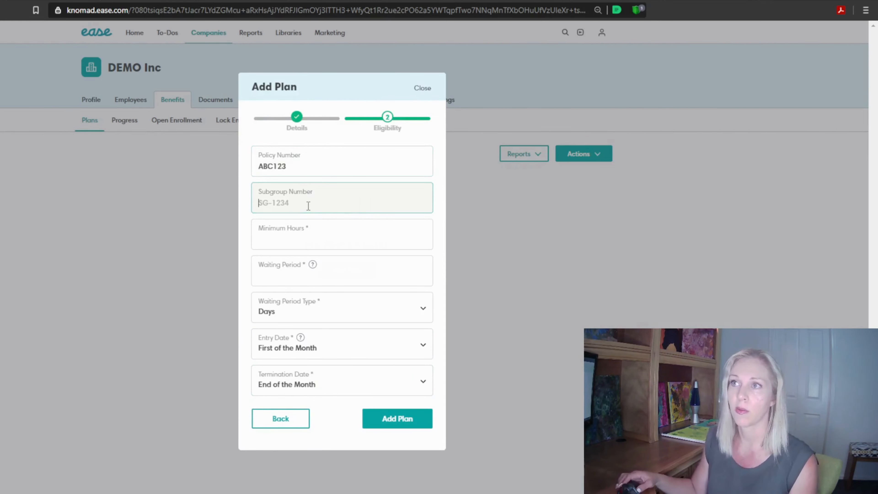
{"action": "left_click", "coordinate": [306, 238]}
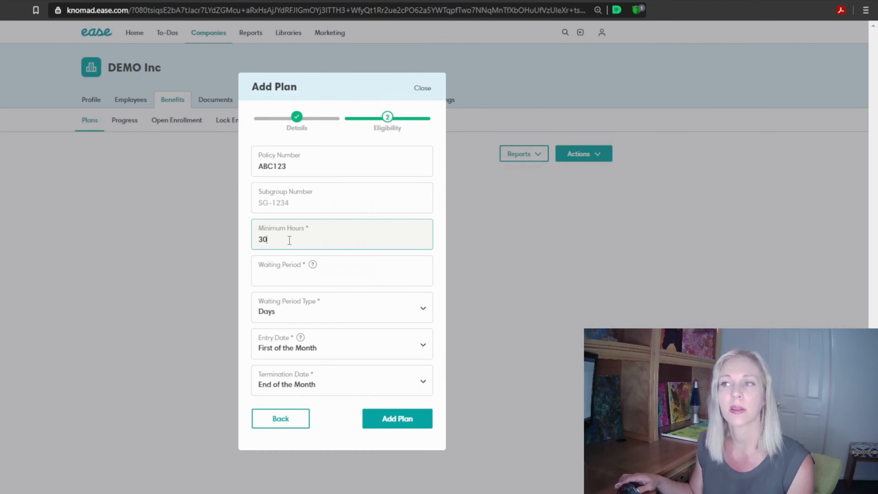
Set the waiting period to 60 with the type kept as Days, and add the plan
{"action": "left_click", "coordinate": [304, 276]}
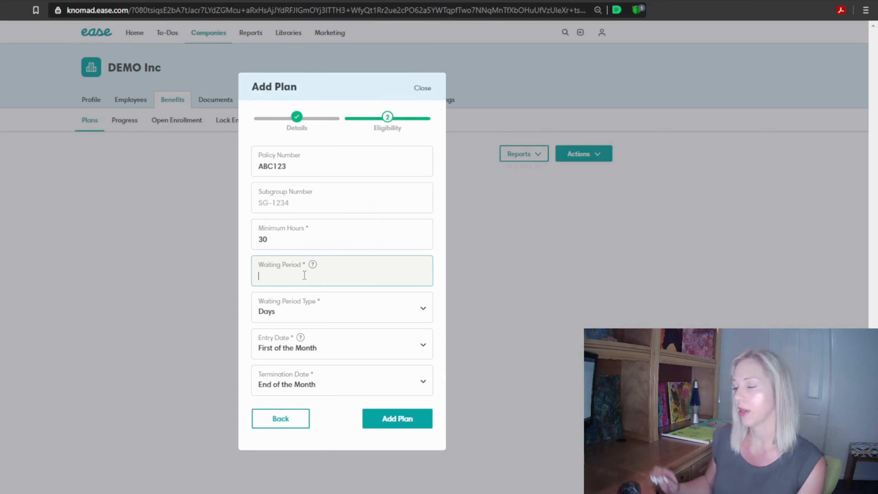
{"action": "type", "text": "60"}
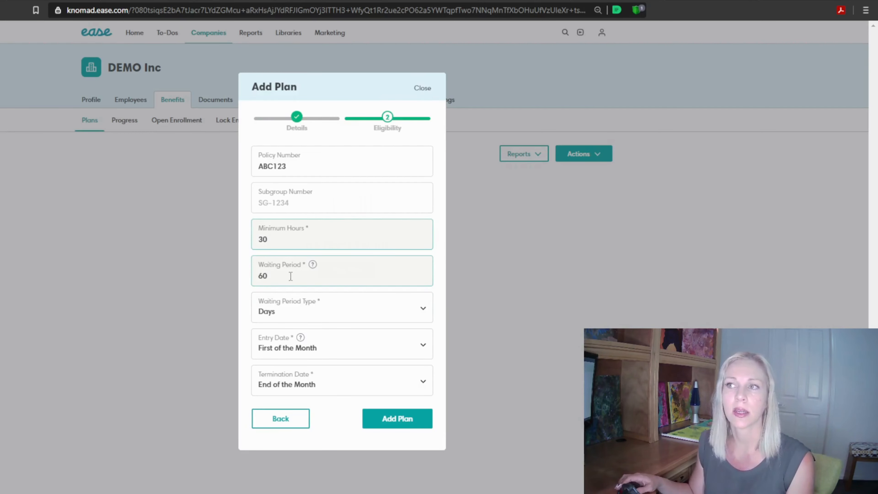
{"action": "mouse_move", "coordinate": [313, 264]}
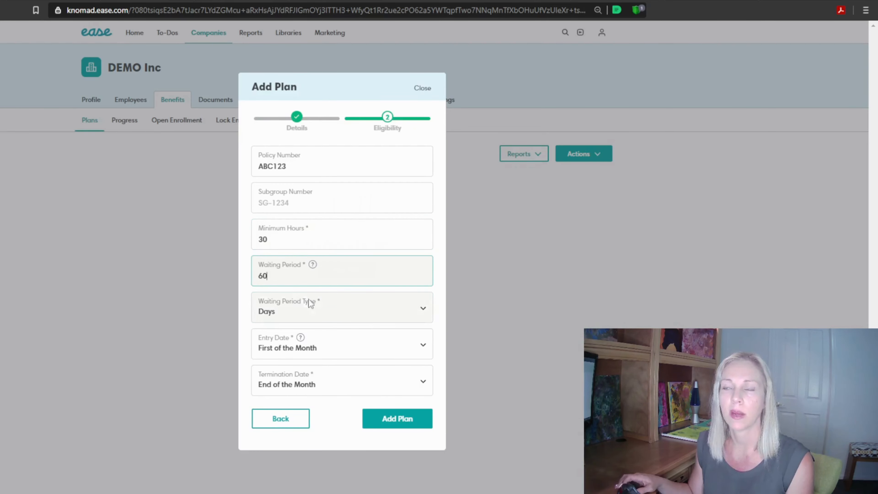
{"action": "left_click", "coordinate": [308, 318]}
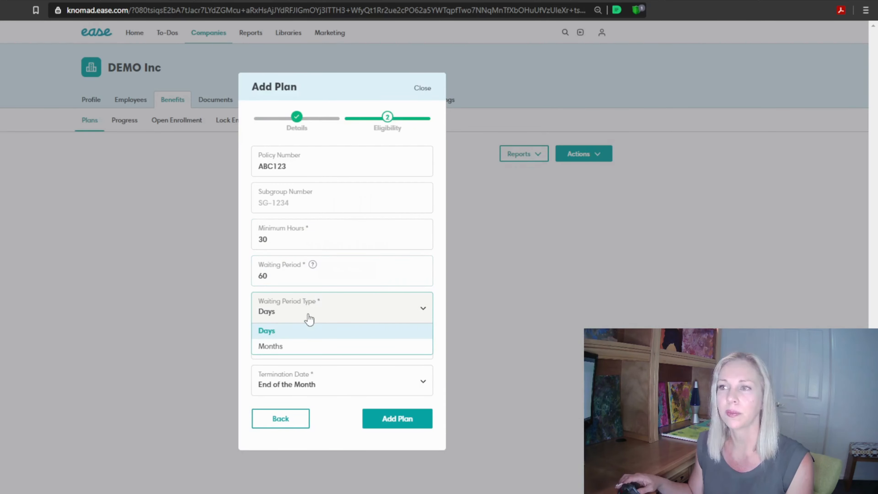
{"action": "left_click", "coordinate": [309, 318]}
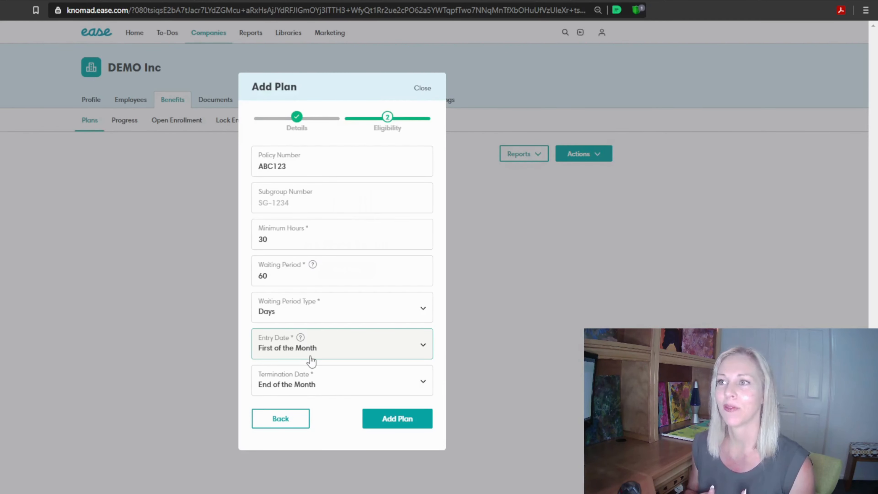
{"action": "left_click", "coordinate": [392, 419]}
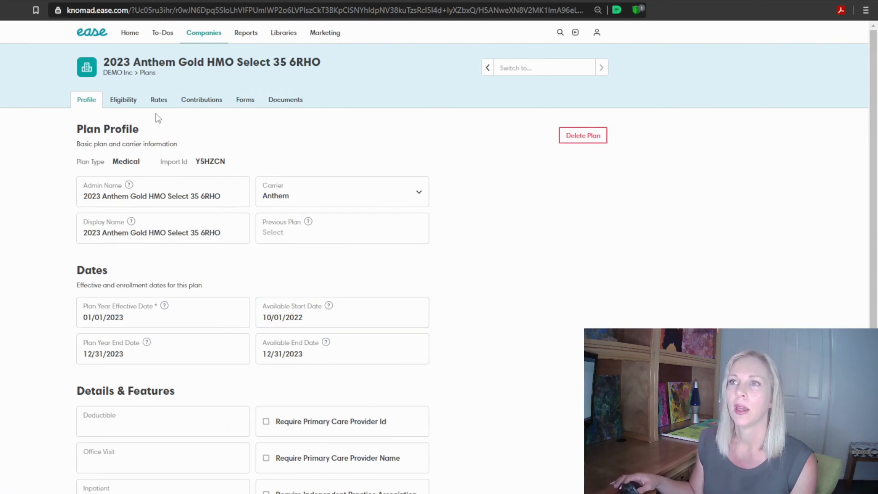
Review the new plan's eligibility details and its rate settings and age table
{"action": "left_click", "coordinate": [115, 100]}
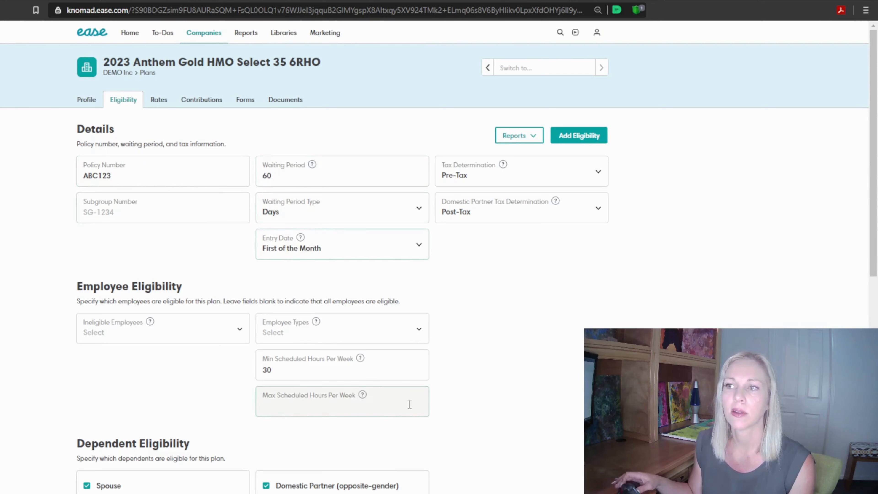
{"action": "left_click", "coordinate": [159, 100]}
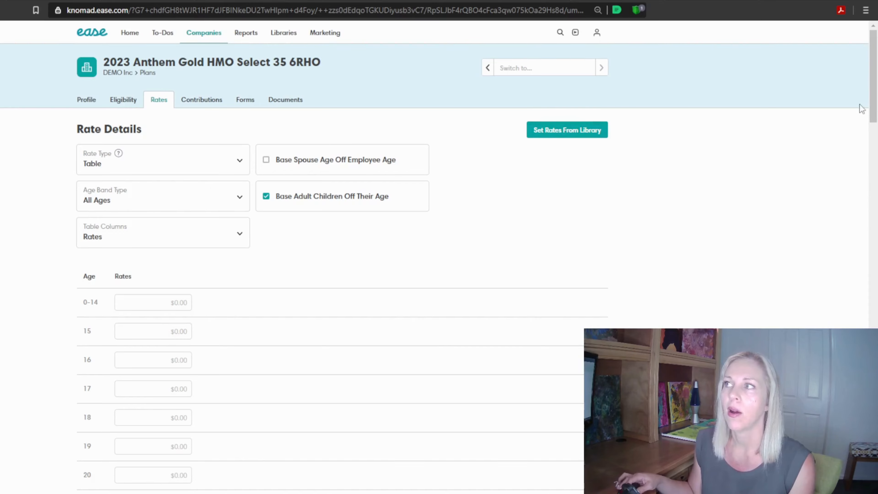
{"action": "left_click_drag", "start_coordinate": [873, 110], "coordinate": [873, 76]}
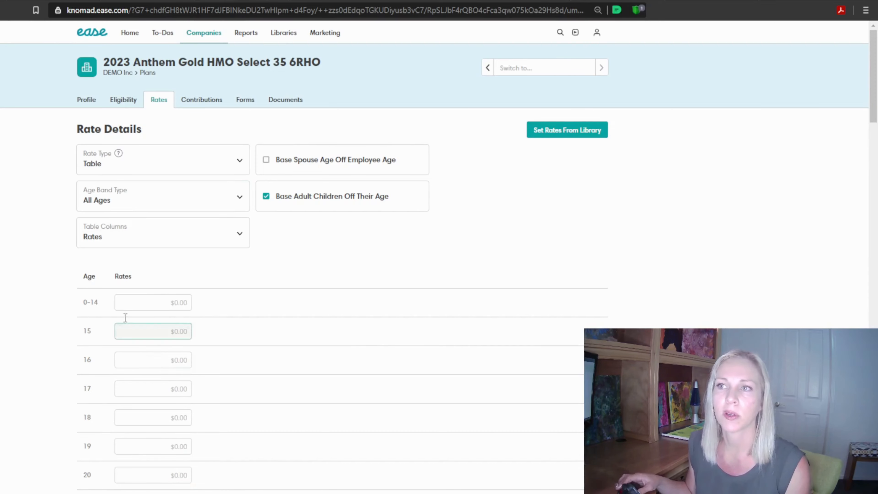
Start setting the plan's rates from the Warner Pacific library with the plan type Medical
{"action": "left_click", "coordinate": [568, 131]}
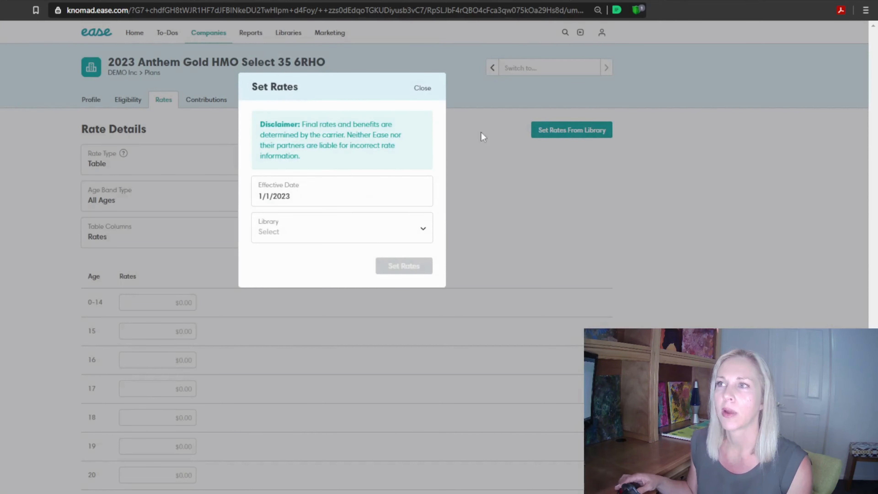
{"action": "left_click", "coordinate": [317, 241]}
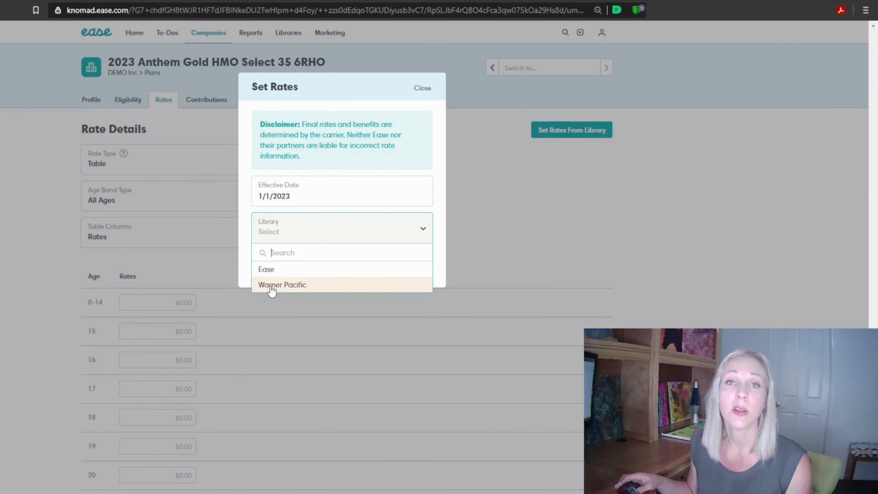
{"action": "left_click", "coordinate": [272, 285]}
{"action": "left_click", "coordinate": [304, 273]}
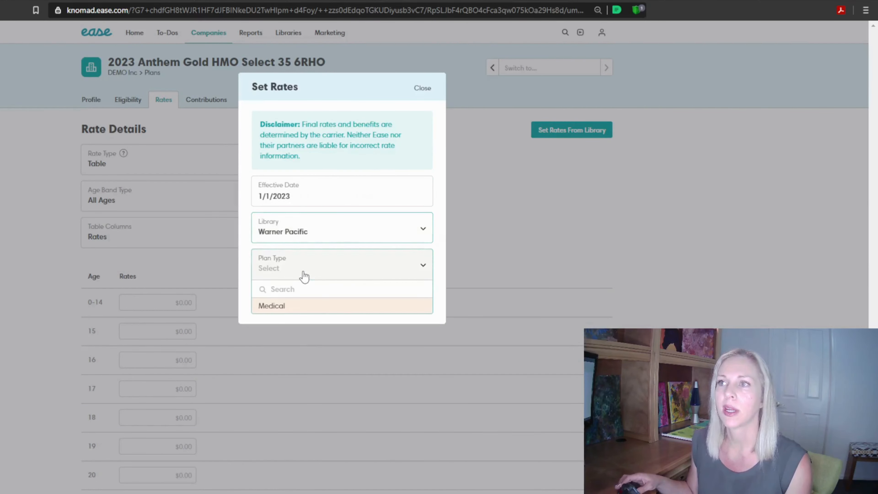
{"action": "left_click", "coordinate": [286, 307]}
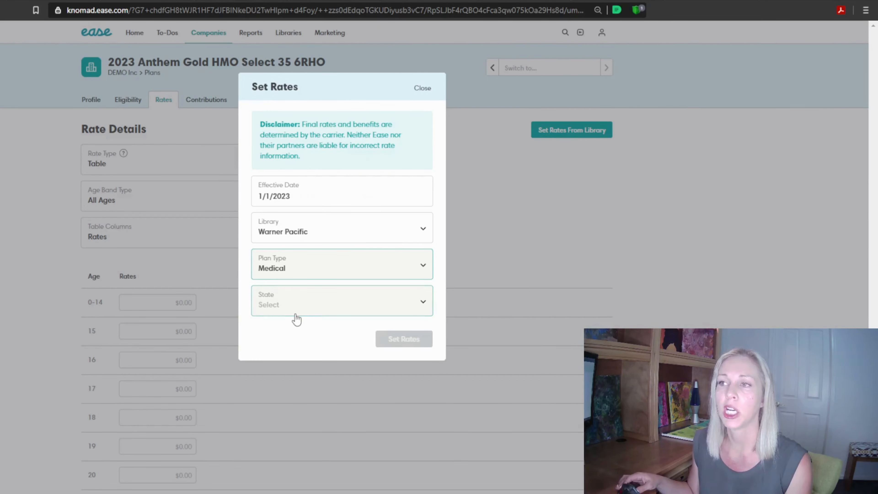
Set the library rates' state to California and the carrier to Anthem BC
{"action": "left_click", "coordinate": [295, 316]}
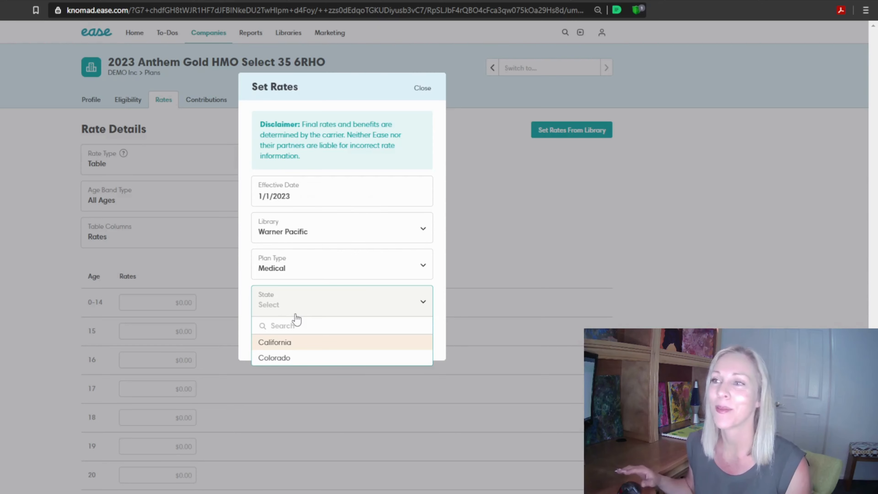
{"action": "left_click", "coordinate": [285, 344]}
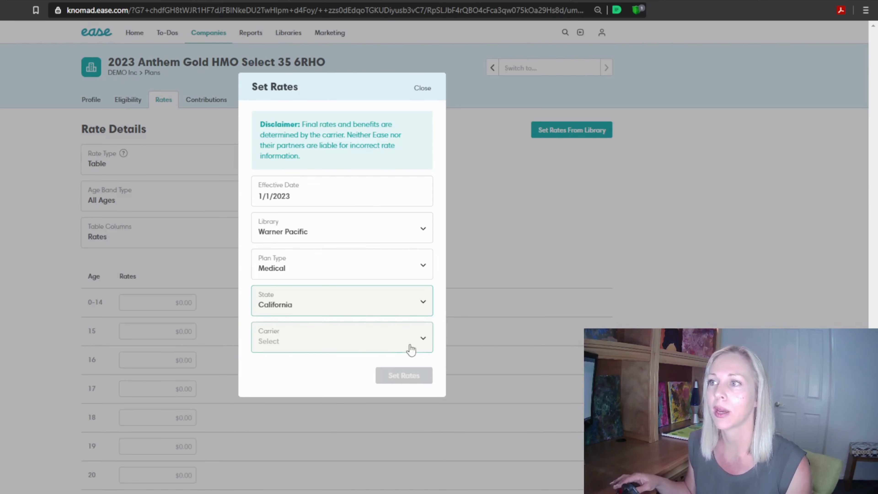
{"action": "left_click", "coordinate": [399, 349]}
{"action": "left_click", "coordinate": [343, 381]}
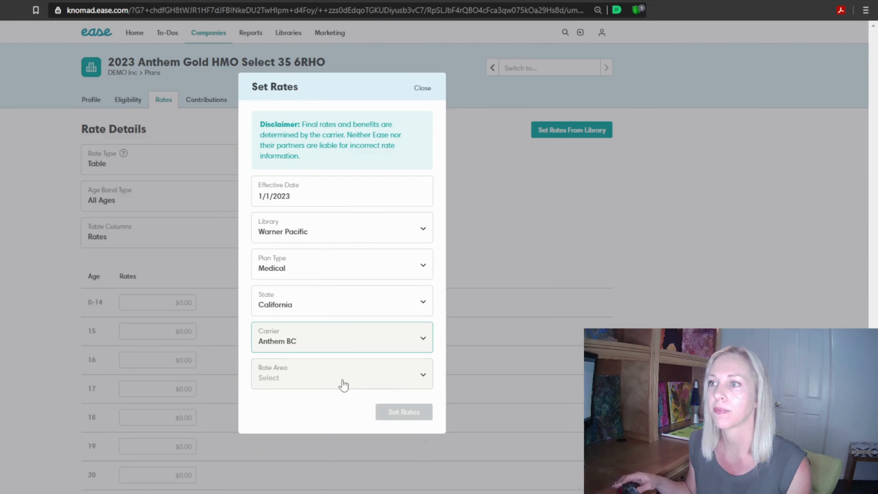
Choose rate area CA12 and the category Group for the library rates
{"action": "left_click", "coordinate": [349, 382]}
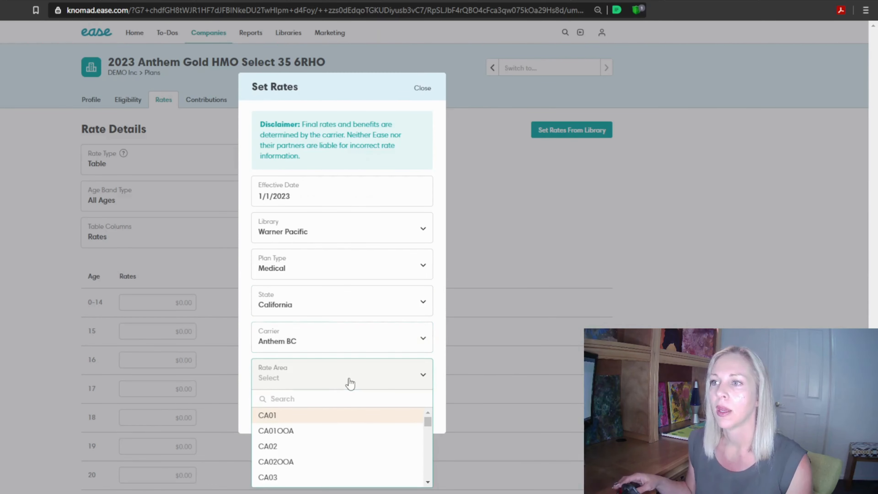
{"action": "left_click", "coordinate": [428, 482]}
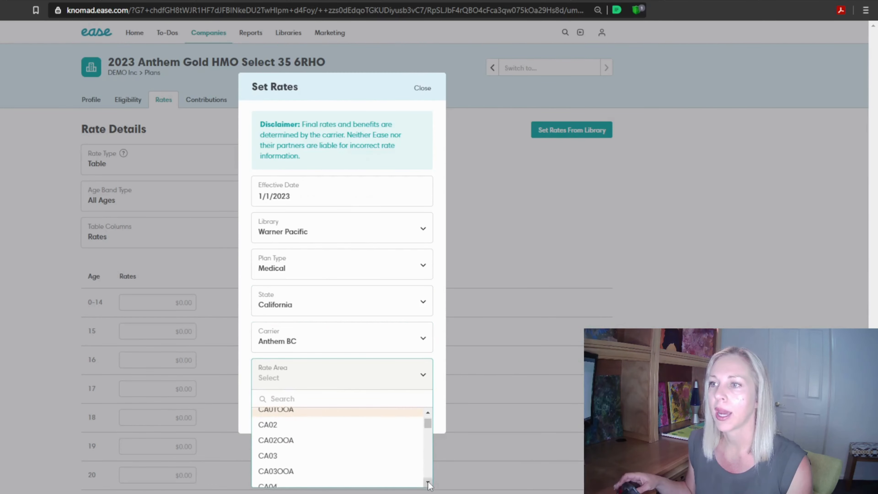
{"action": "left_click", "coordinate": [428, 483]}
{"action": "left_click", "coordinate": [428, 483]}
{"action": "left_click", "coordinate": [428, 483]}
{"action": "left_click", "coordinate": [428, 483]}
{"action": "left_click", "coordinate": [428, 483]}
{"action": "left_click", "coordinate": [428, 483]}
{"action": "left_click", "coordinate": [428, 483]}
{"action": "left_click", "coordinate": [428, 483]}
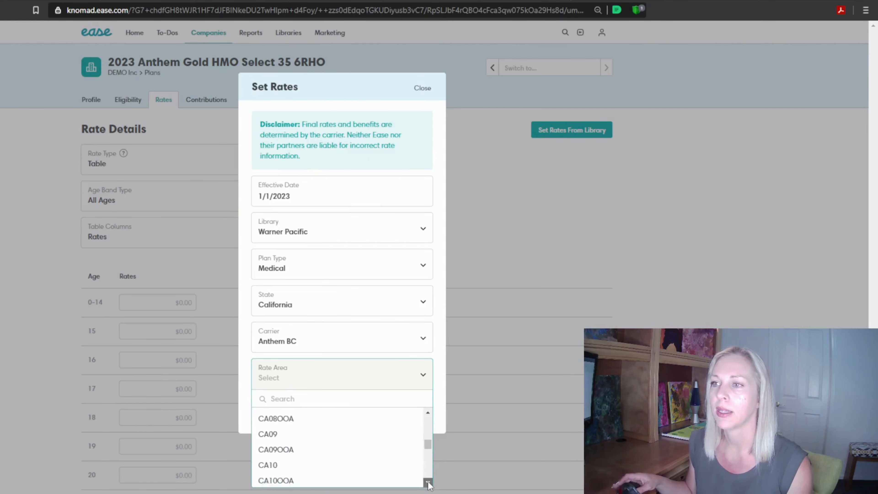
{"action": "left_click", "coordinate": [428, 483]}
{"action": "left_click", "coordinate": [428, 484]}
{"action": "left_click", "coordinate": [428, 483]}
{"action": "left_click", "coordinate": [428, 483]}
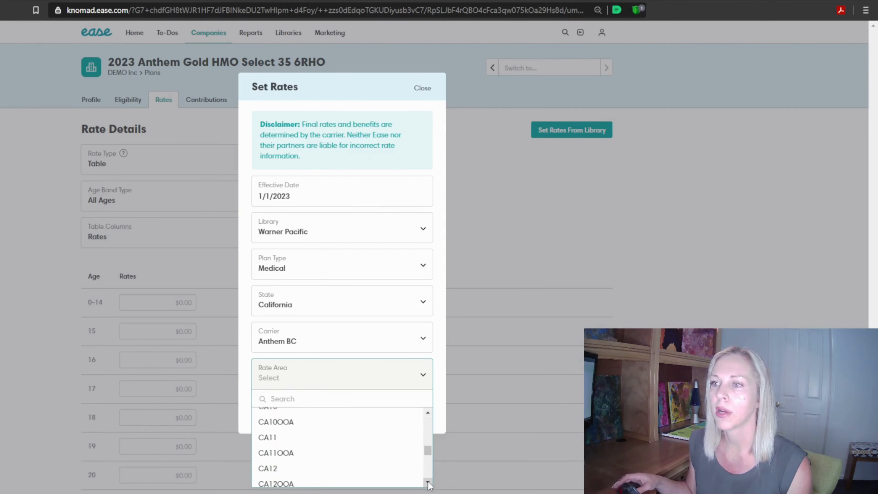
{"action": "left_click", "coordinate": [332, 469]}
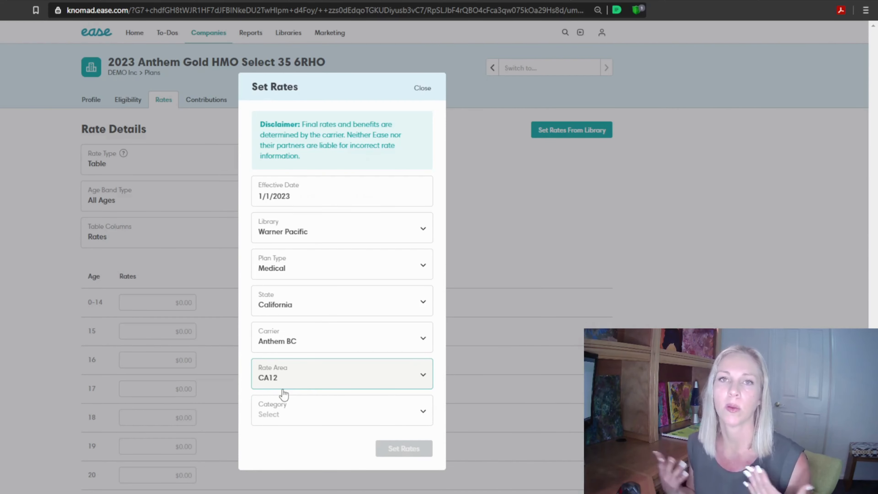
{"action": "left_click", "coordinate": [281, 413]}
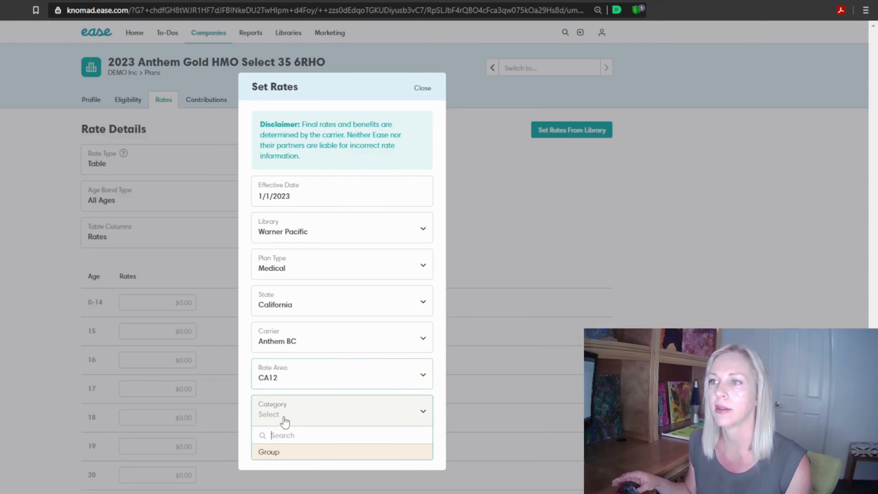
{"action": "left_click", "coordinate": [280, 454]}
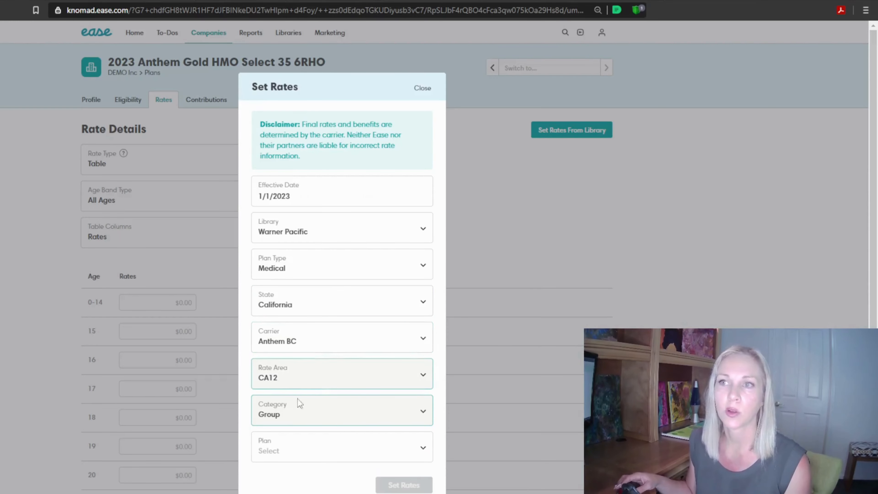
Search the library's plan list for "gold hmo 35"
{"action": "left_click", "coordinate": [282, 454]}
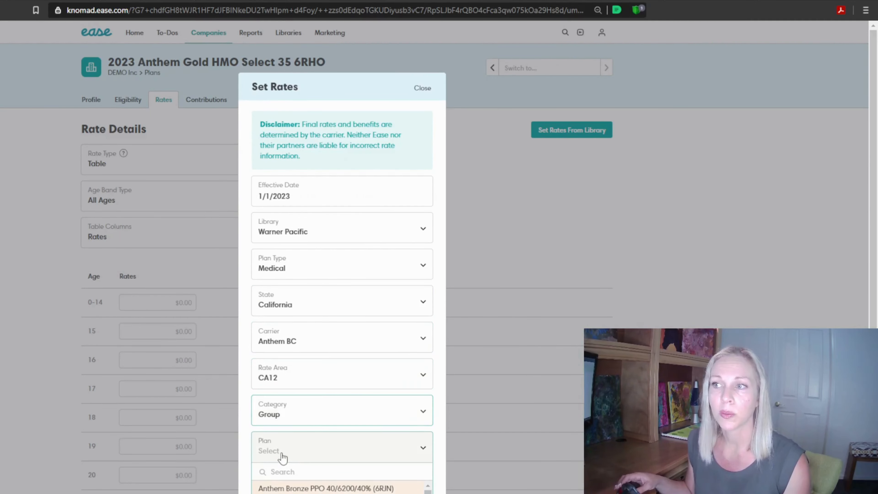
{"action": "scroll", "coordinate": [342, 488], "scroll_direction": "down", "scroll_amount": 2}
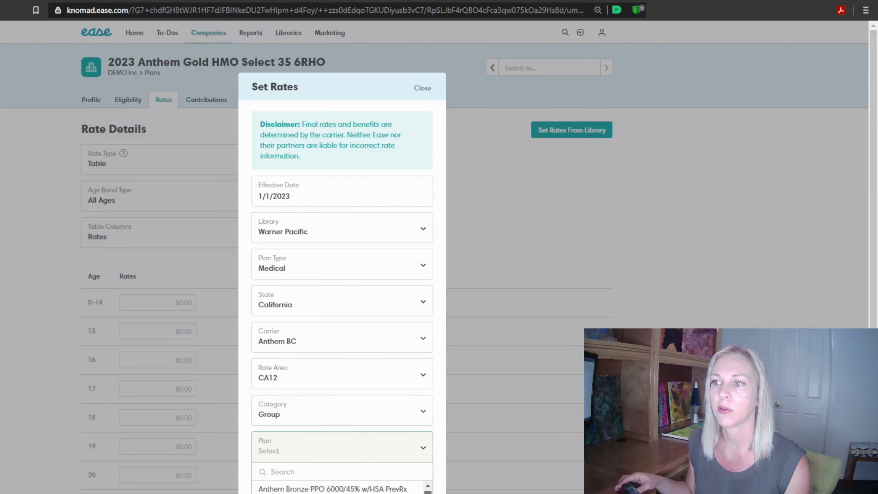
{"action": "left_click", "coordinate": [436, 445]}
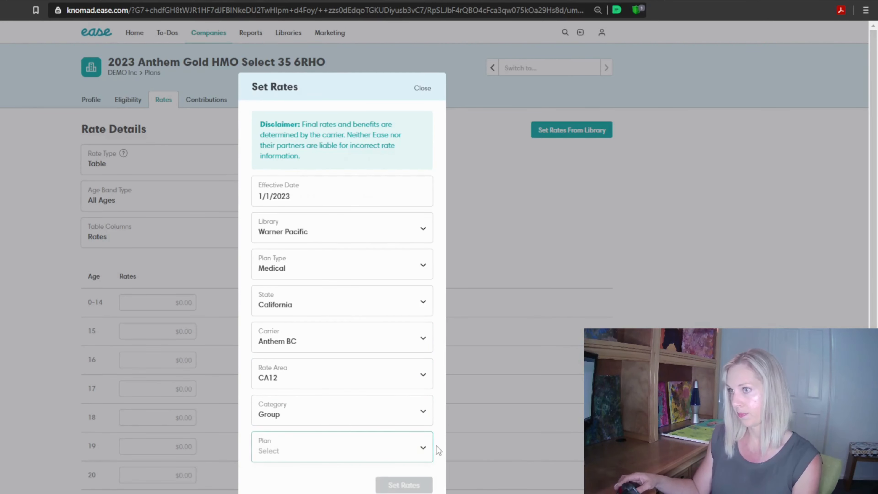
{"action": "left_click", "coordinate": [422, 440]}
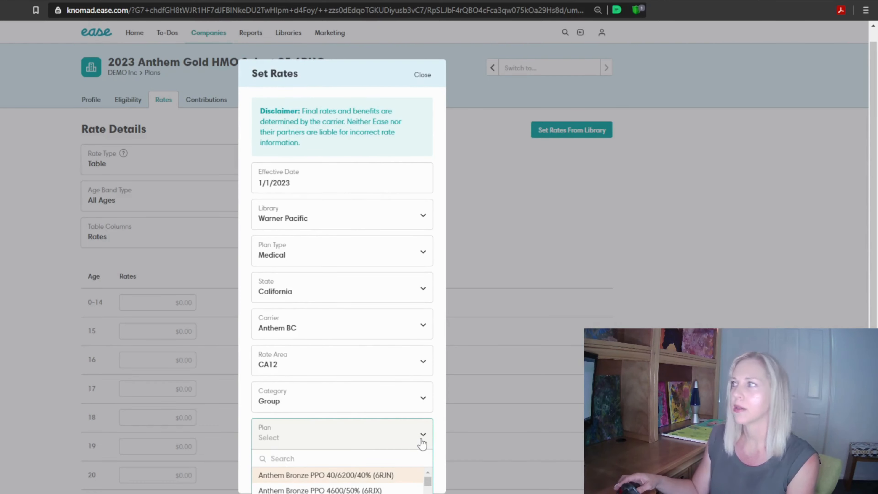
{"action": "type", "text": "gol"}
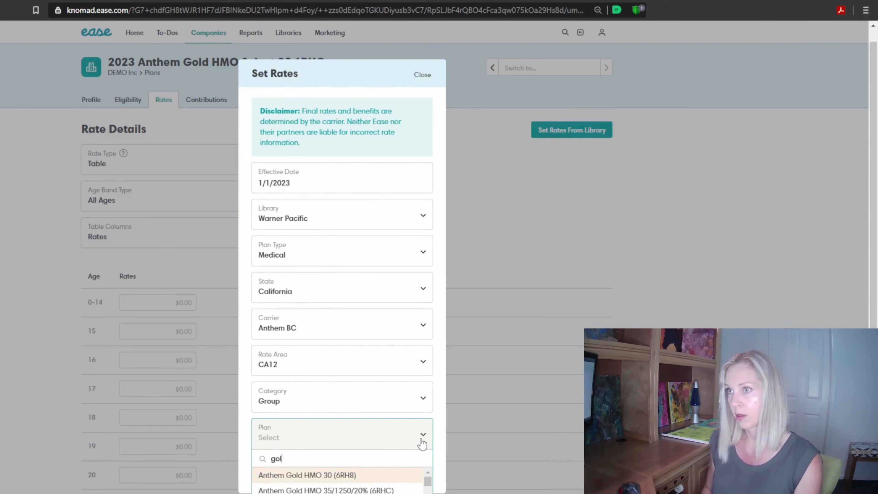
{"action": "type", "text": "d hmo 35"}
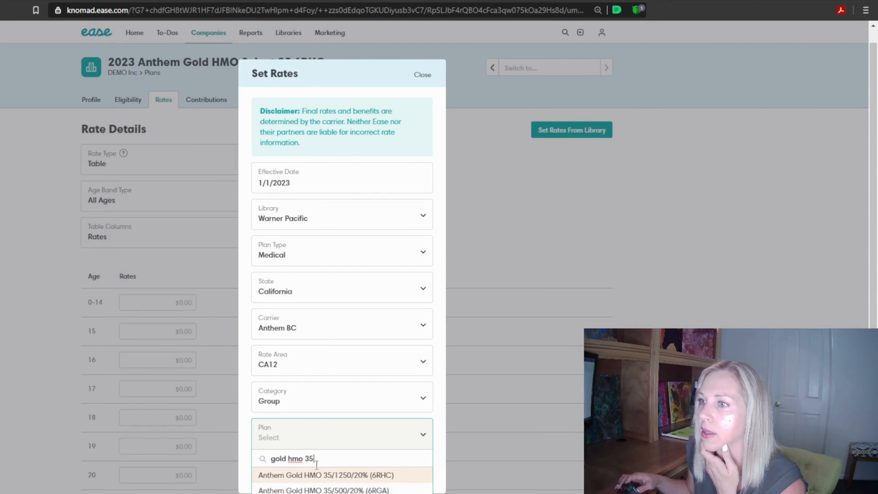
Change the plan search to "gold select", choose Anthem Gold Select HMO 35 (6RH0), and set the rates
{"action": "left_click_drag", "start_coordinate": [314, 459], "coordinate": [289, 459]}
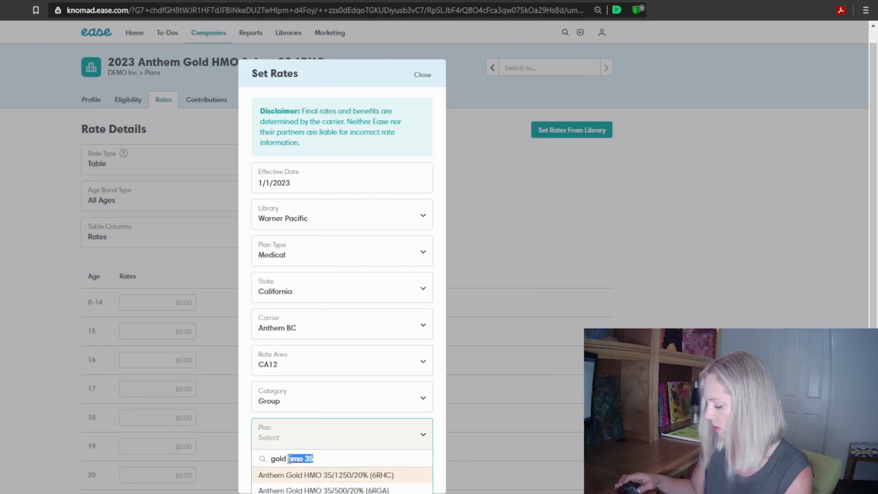
{"action": "key", "text": "BackSpace"}
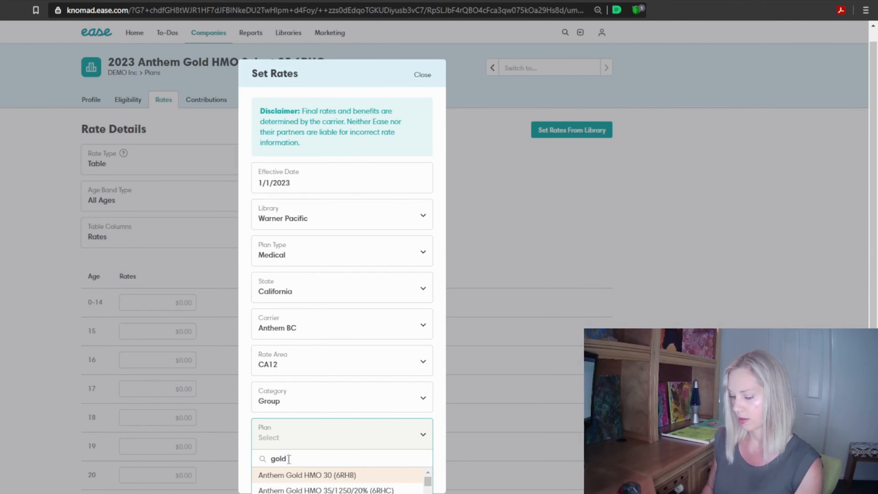
{"action": "type", "text": "select"}
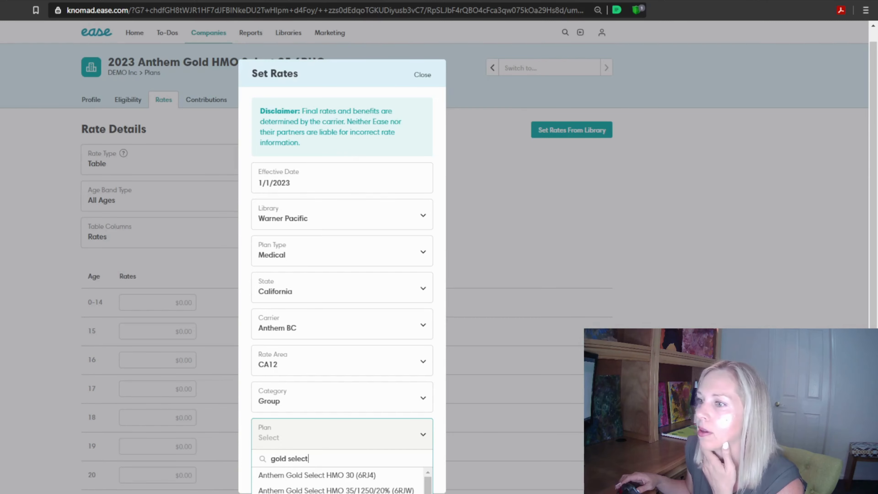
{"action": "left_click", "coordinate": [367, 493]}
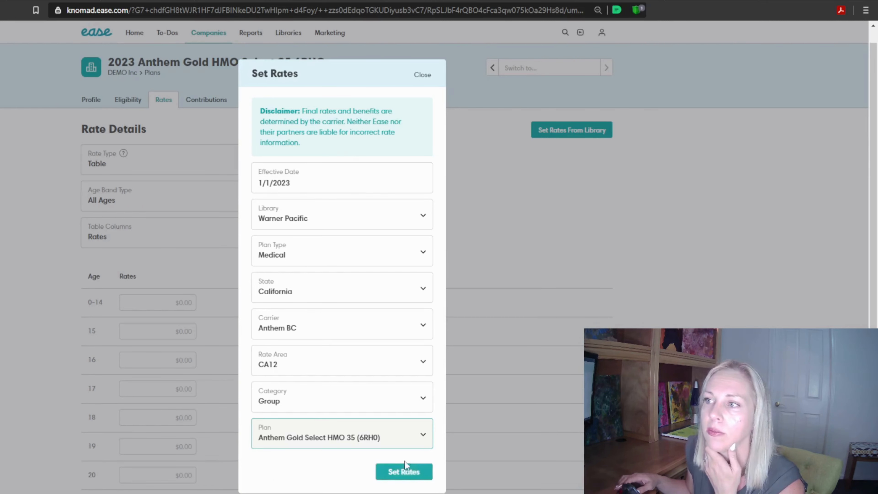
{"action": "left_click", "coordinate": [405, 472]}
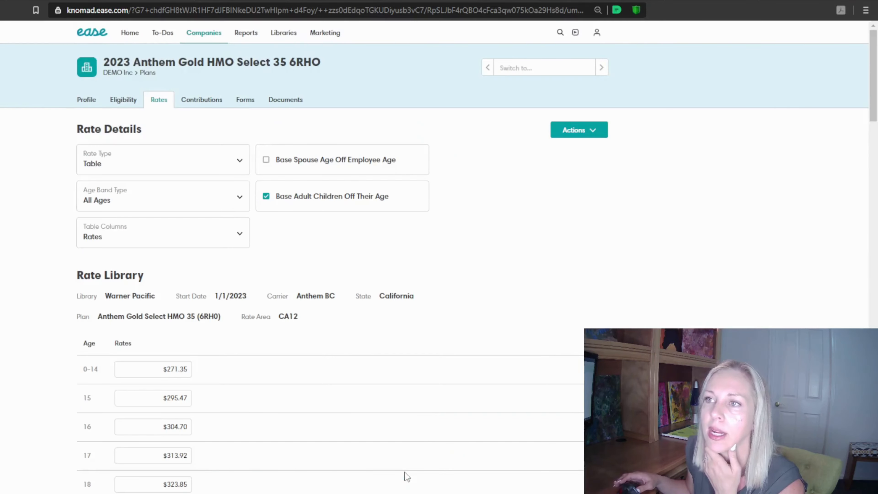
Check the rates filled in for each age throughout the plan's rate table
{"action": "left_click_drag", "start_coordinate": [874, 111], "coordinate": [875, 374]}
{"action": "mouse_move", "coordinate": [875, 341]}
{"action": "left_mouse_down"}
{"action": "mouse_move", "coordinate": [874, 460]}
{"action": "mouse_move", "coordinate": [875, 76]}
{"action": "mouse_move", "coordinate": [875, 424]}
{"action": "mouse_move", "coordinate": [875, 343]}
{"action": "left_mouse_up"}
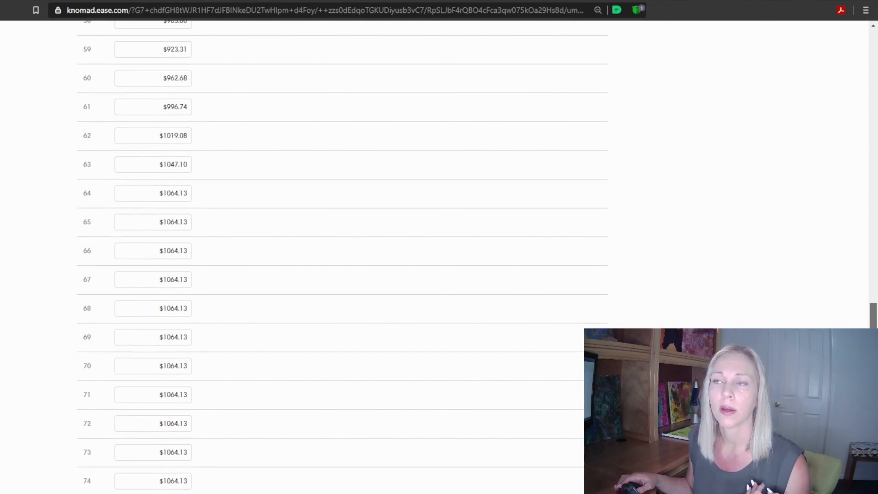
{"action": "scroll", "coordinate": [816, 327], "scroll_direction": "up", "scroll_amount": 8}
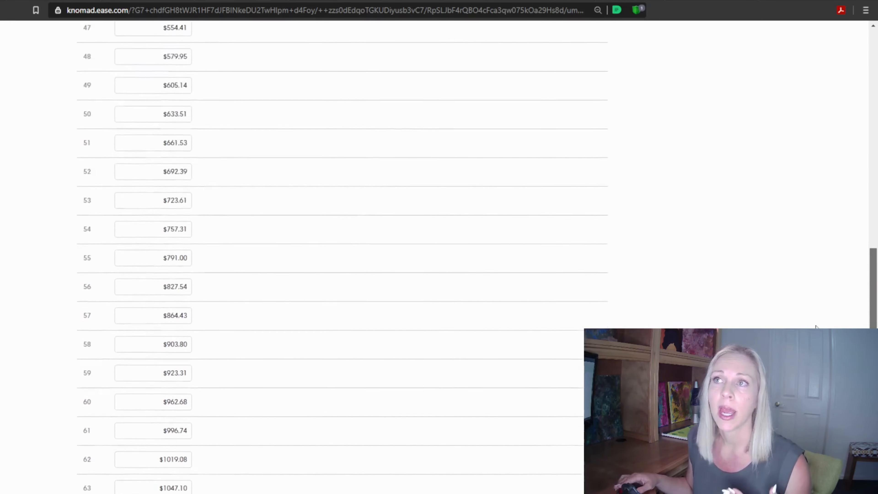
{"action": "scroll", "coordinate": [816, 326], "scroll_direction": "up", "scroll_amount": 7}
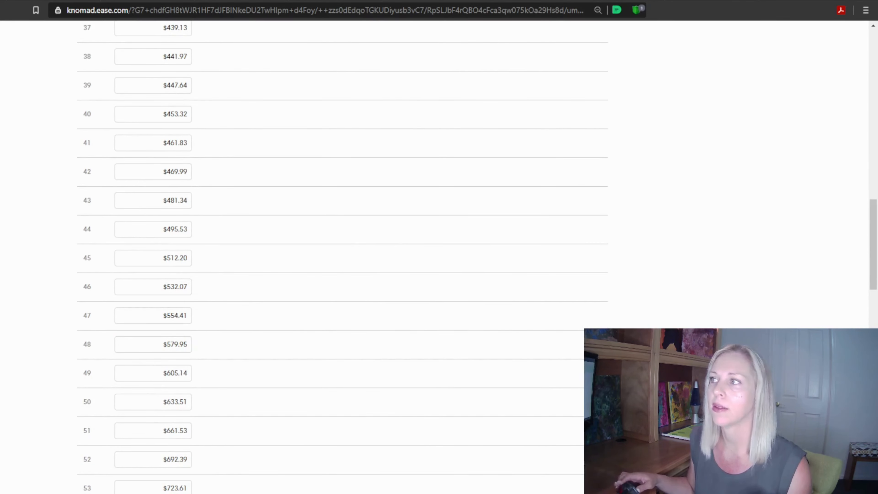
{"action": "left_click_drag", "start_coordinate": [872, 266], "coordinate": [872, 97]}
Set the Employee contribution to $350.00 in the plan's contribution table
{"action": "left_click", "coordinate": [202, 98]}
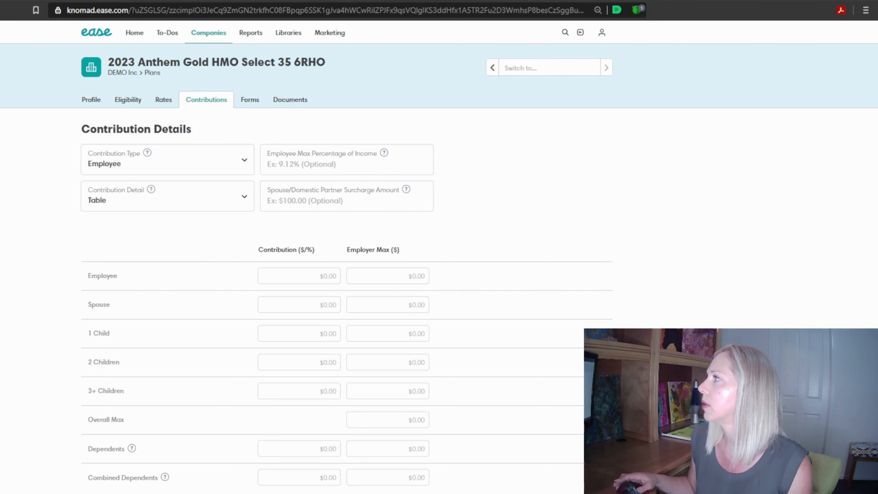
{"action": "left_click", "coordinate": [326, 276]}
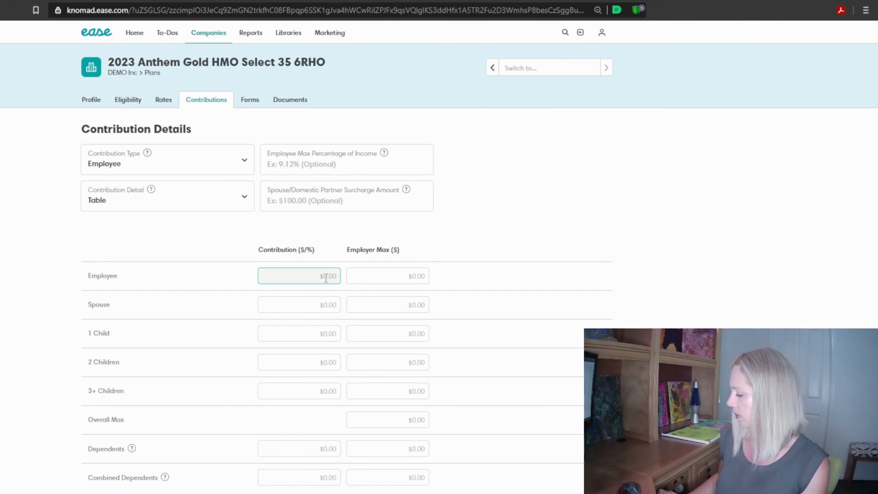
{"action": "type", "text": "350"}
{"action": "left_click", "coordinate": [335, 301]}
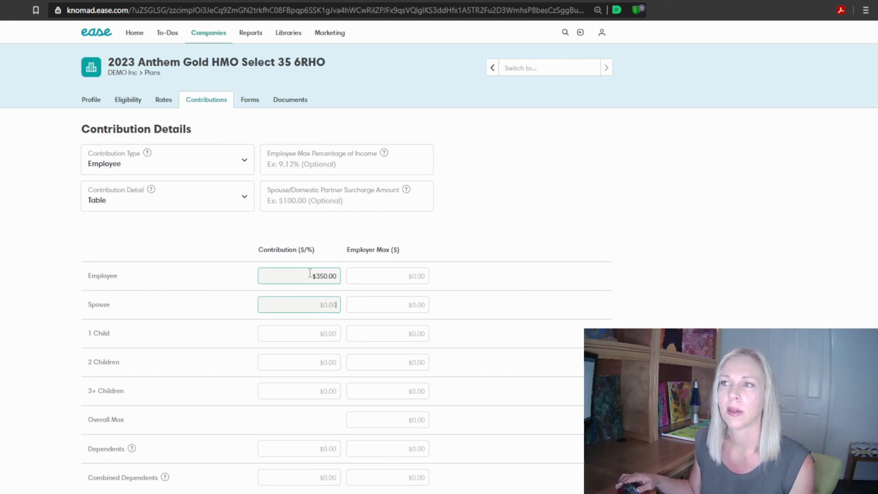
Change the plan's Contribution Type to Employer
{"action": "left_click", "coordinate": [137, 166]}
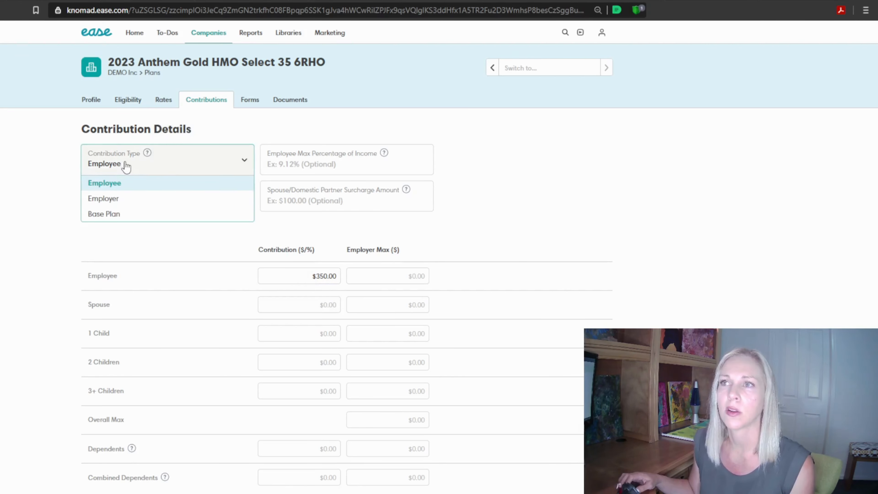
{"action": "left_click", "coordinate": [112, 197]}
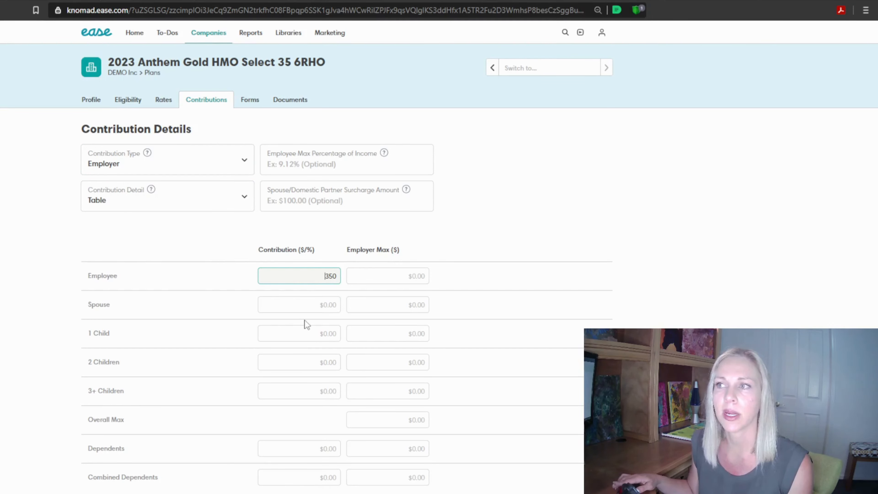
{"action": "left_click", "coordinate": [314, 304]}
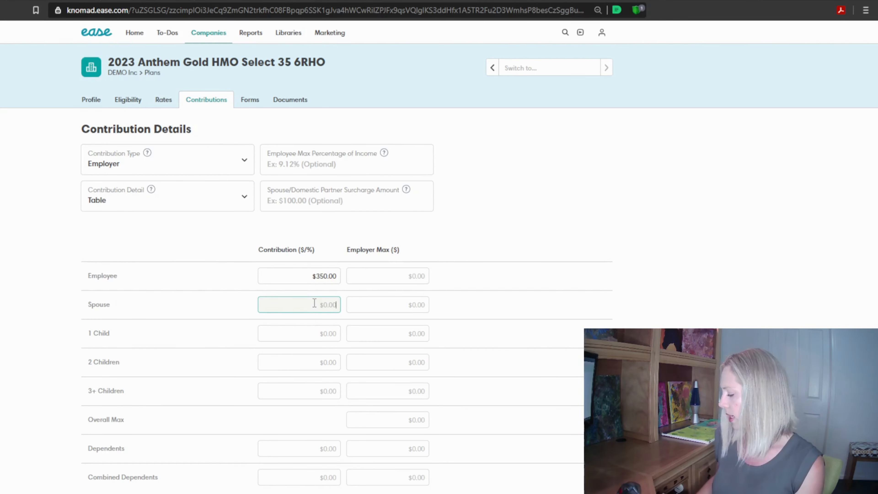
{"action": "type", "text": "100"}
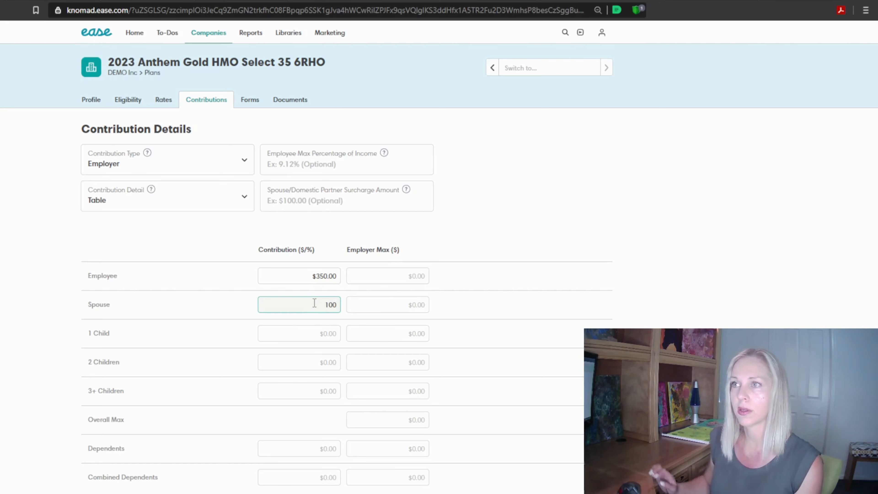
{"action": "key", "text": "BackSpace"}
{"action": "key", "text": "BackSpace"}
{"action": "key", "text": "BackSpace"}
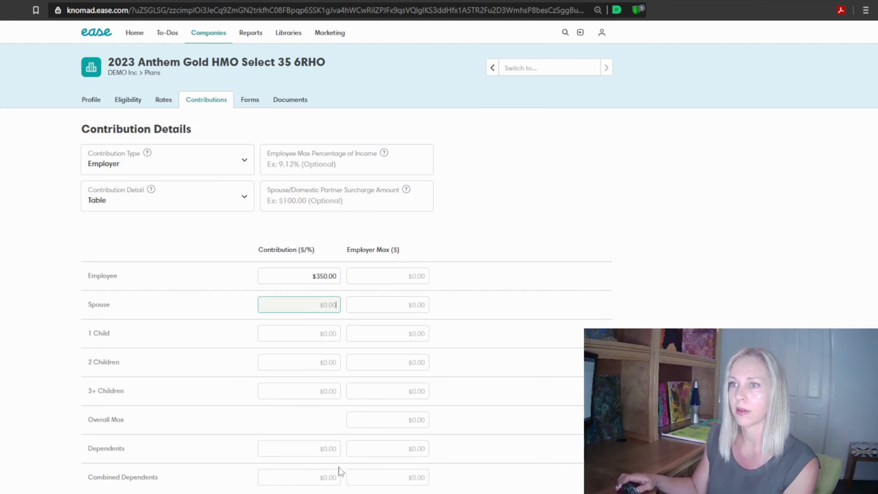
Set the Combined Dependents contribution to $100.00 in the contribution table
{"action": "left_click", "coordinate": [330, 480]}
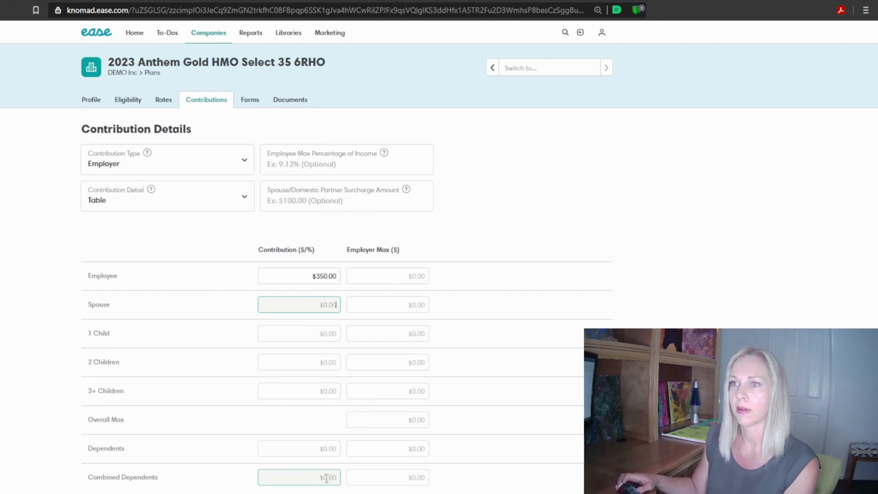
{"action": "left_click", "coordinate": [327, 478]}
{"action": "type", "text": "1000"}
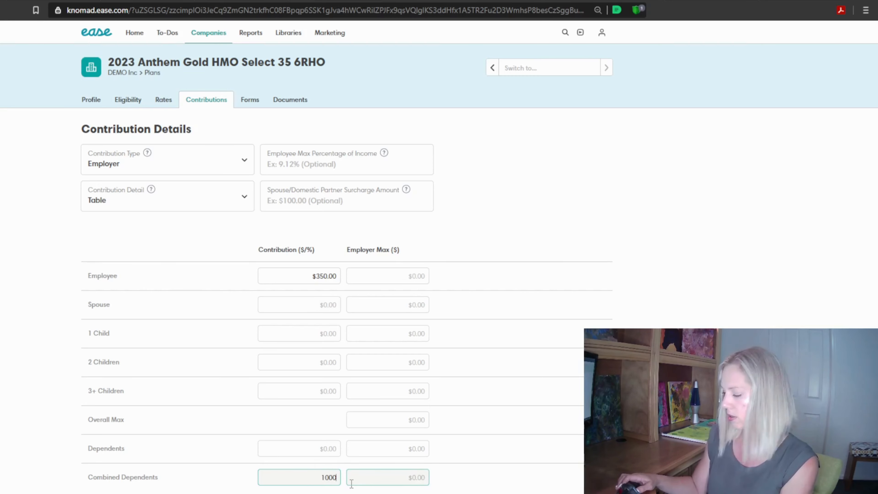
{"action": "key", "text": "BackSpace"}
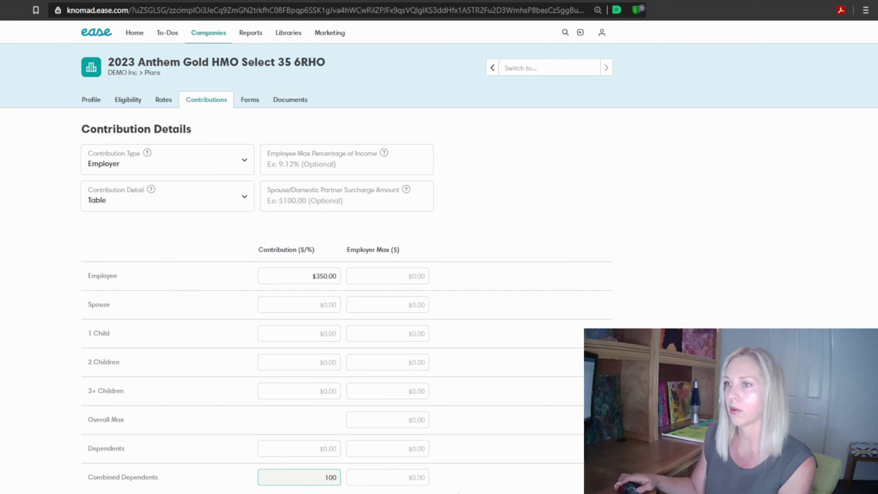
{"action": "left_click", "coordinate": [508, 481]}
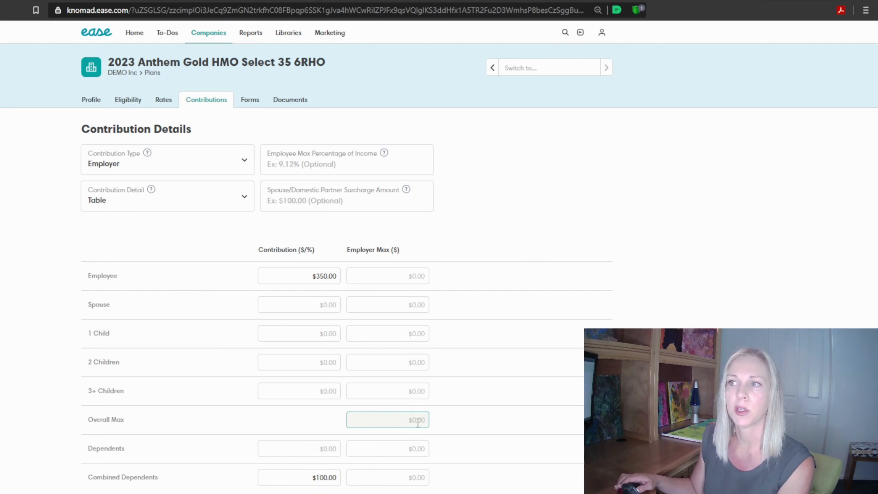
{"action": "left_click", "coordinate": [315, 306]}
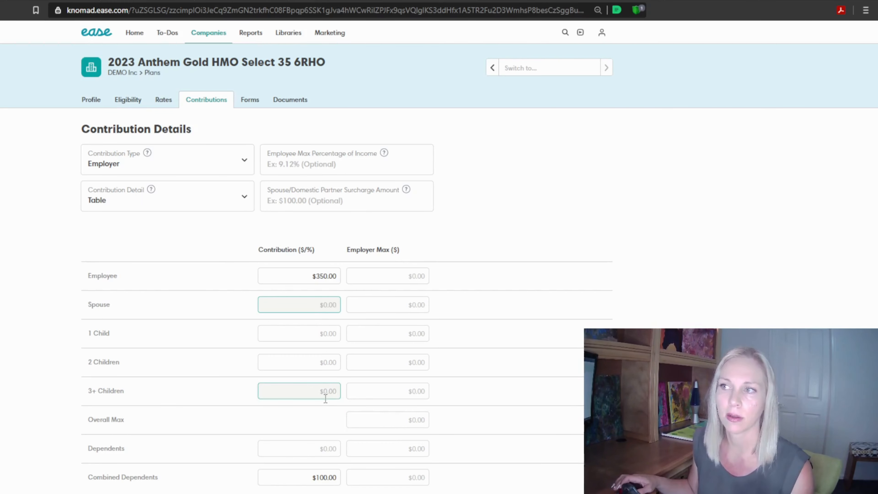
{"action": "left_click", "coordinate": [396, 420]}
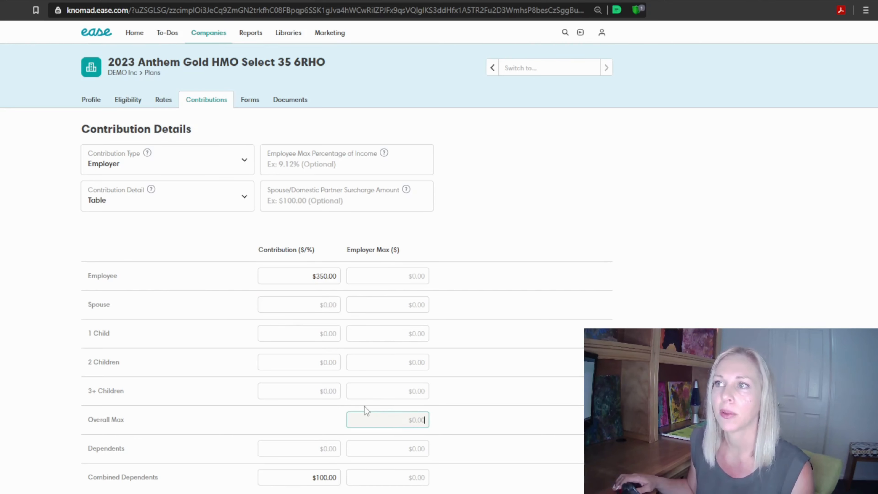
Change the Employee contribution to $99.00 and the Combined Dependents contribution to $50.00
{"action": "left_click_drag", "start_coordinate": [304, 279], "coordinate": [426, 276]}
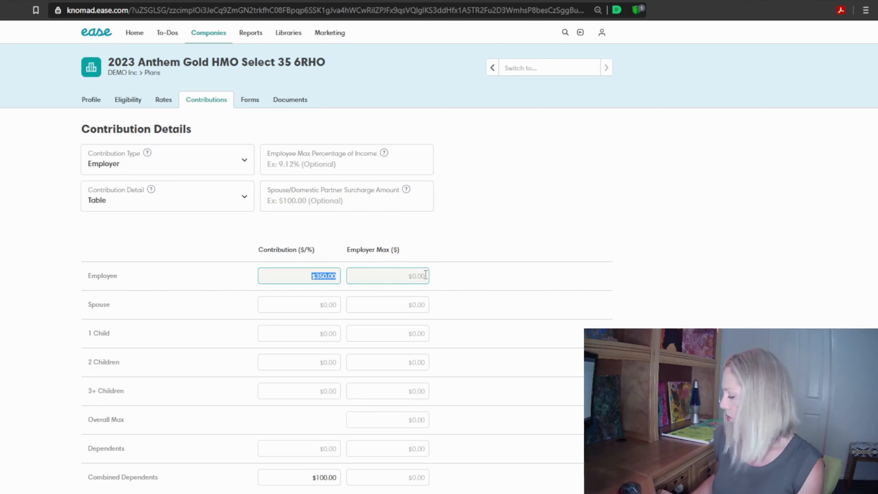
{"action": "type", "text": "99"}
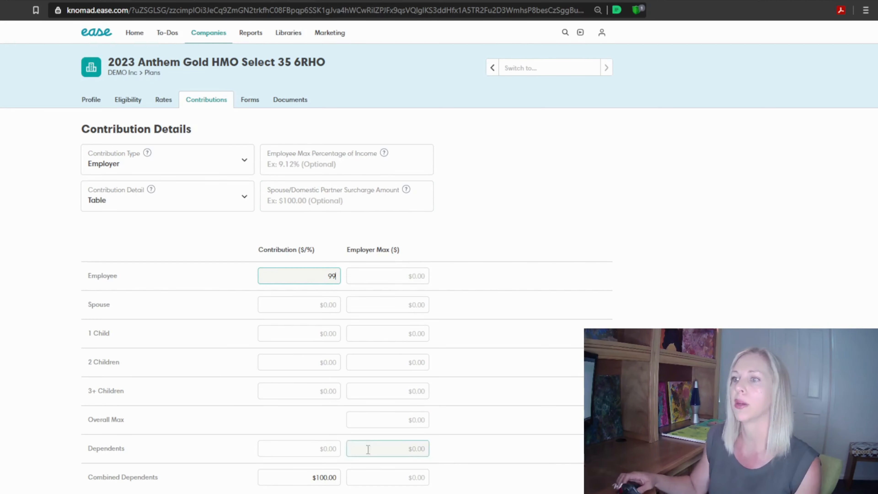
{"action": "left_click_drag", "start_coordinate": [307, 477], "coordinate": [365, 472]}
{"action": "type", "text": "50"}
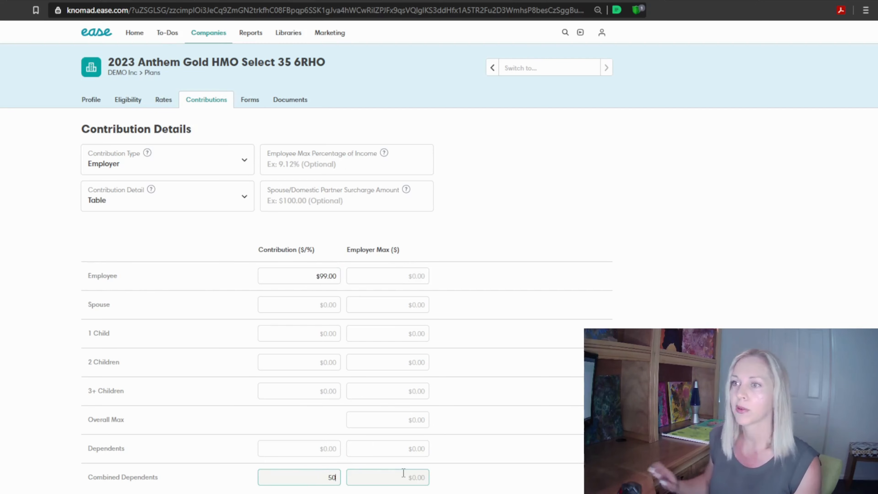
{"action": "left_click", "coordinate": [500, 489]}
Clear the contribution amounts for Employee and Combined Dependents
{"action": "left_click", "coordinate": [314, 277]}
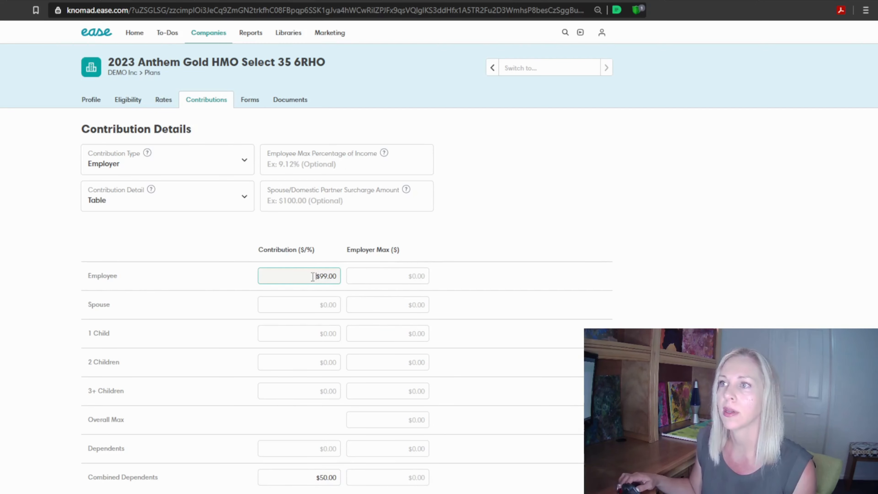
{"action": "left_click_drag", "start_coordinate": [314, 277], "coordinate": [360, 276]}
{"action": "key", "text": "BackSpace"}
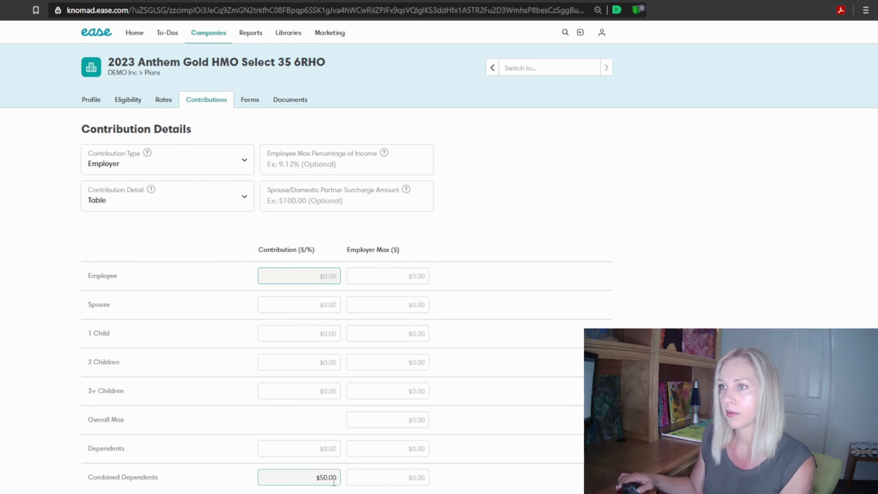
{"action": "left_click_drag", "start_coordinate": [314, 477], "coordinate": [363, 475]}
{"action": "key", "text": "BackSpace"}
{"action": "left_click", "coordinate": [409, 270]}
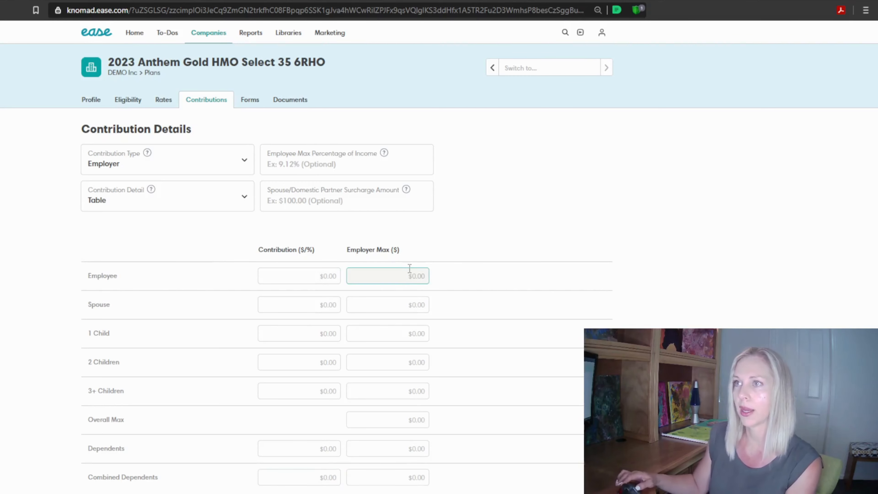
Enter the contributions as percentages: 99% for Employee and 50% for Combined Dependents
{"action": "left_click", "coordinate": [299, 277]}
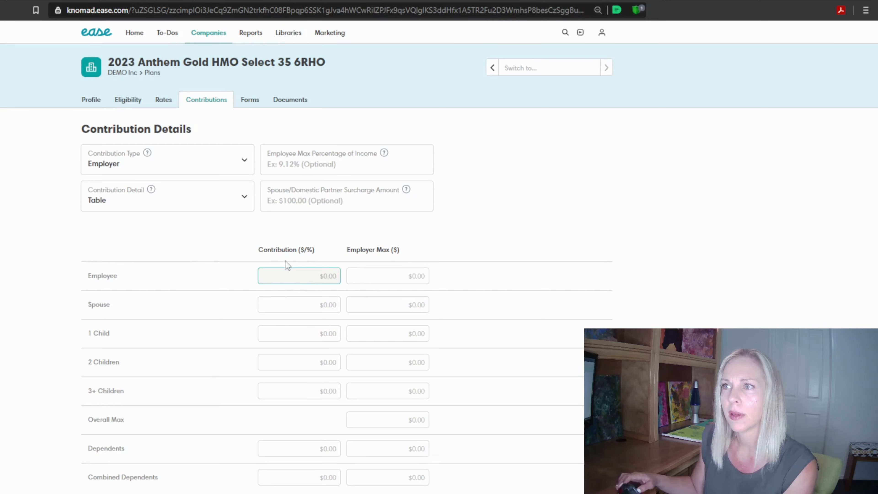
{"action": "type", "text": "99"}
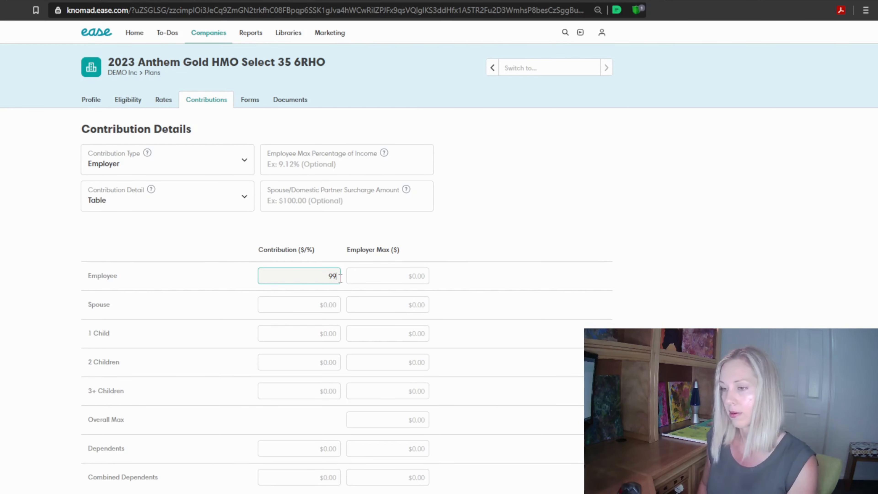
{"action": "type", "text": "%"}
{"action": "key", "text": "Tab"}
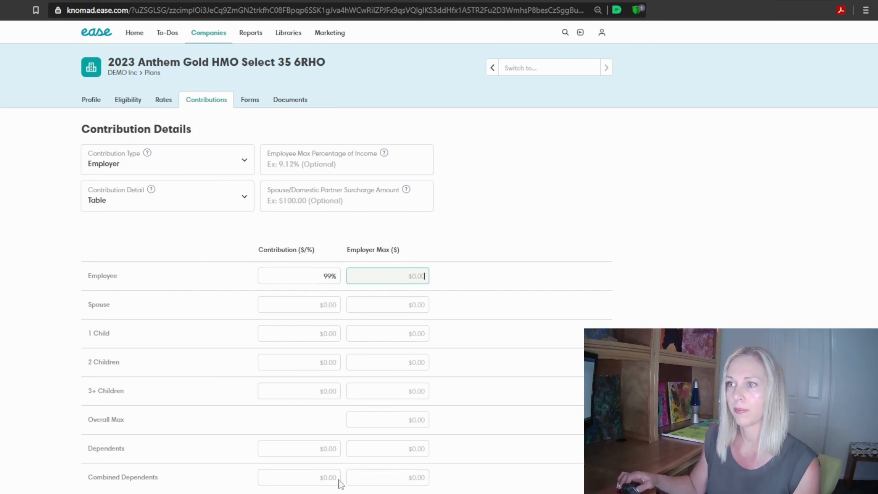
{"action": "left_click", "coordinate": [332, 479]}
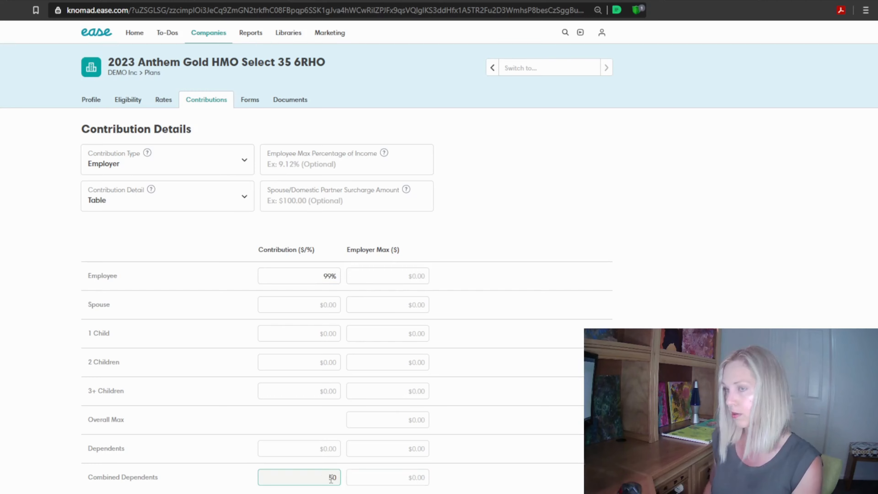
{"action": "left_click", "coordinate": [543, 461]}
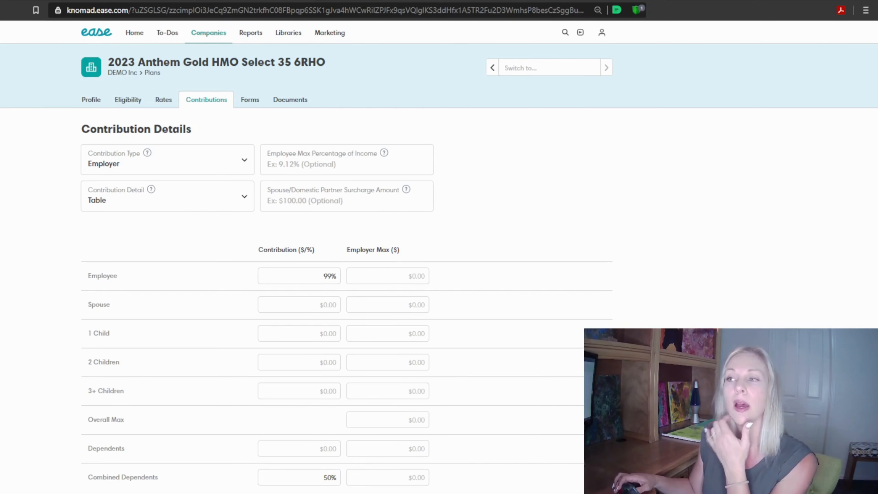
Set the Employee contribution to $100.00 and the Combined Dependents contribution to $0.00
{"action": "left_click", "coordinate": [297, 276]}
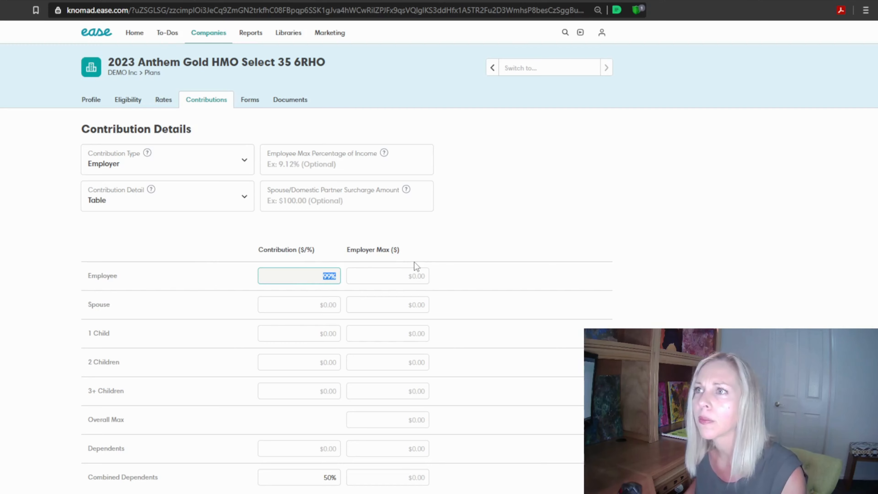
{"action": "type", "text": "100"}
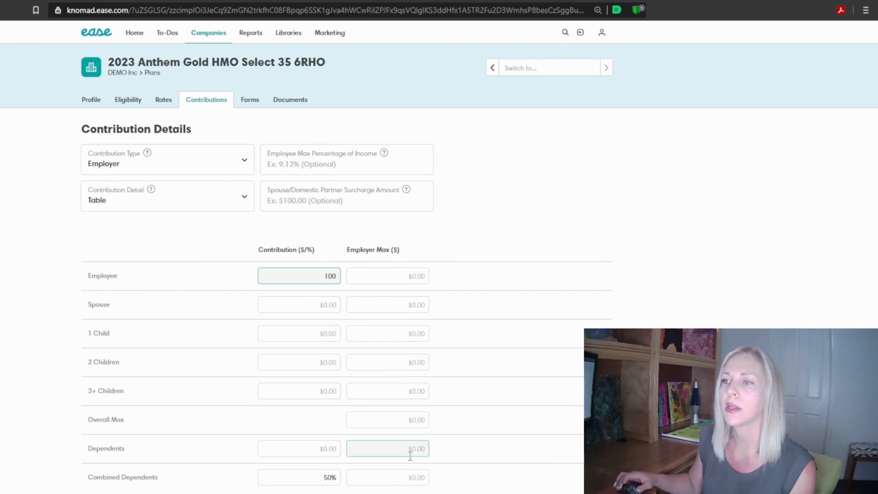
{"action": "left_click", "coordinate": [322, 478]}
{"action": "key", "text": "ctrl+a"}
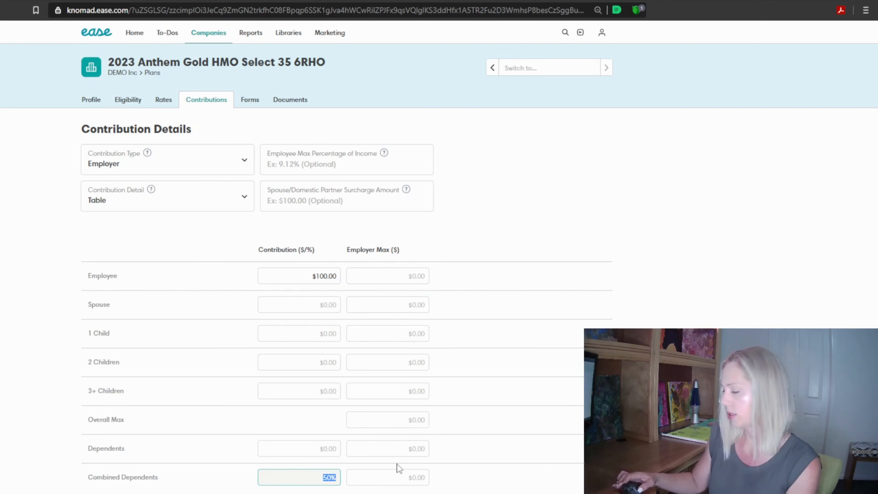
{"action": "type", "text": "0"}
{"action": "left_click", "coordinate": [442, 258]}
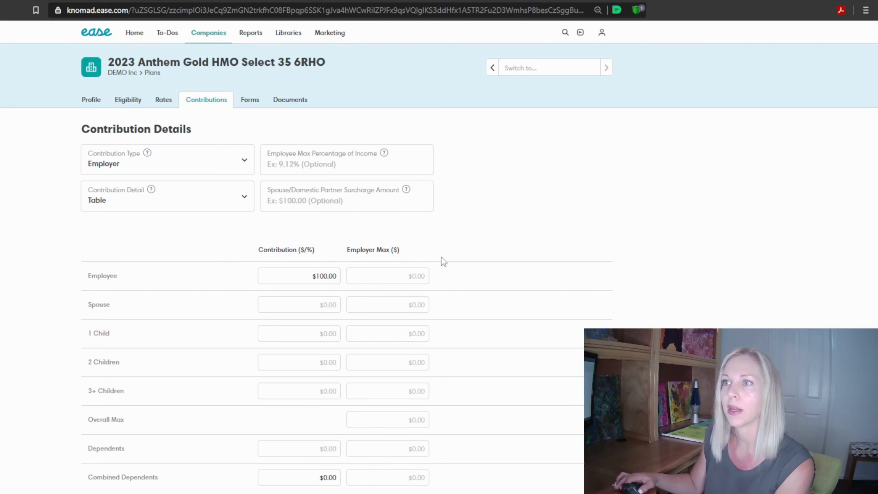
Replace the Employee contribution's dollar amount with 100%
{"action": "left_click_drag", "start_coordinate": [319, 276], "coordinate": [390, 264]}
{"action": "key", "text": "BackSpace"}
{"action": "key", "text": "BackSpace"}
{"action": "key", "text": "BackSpace"}
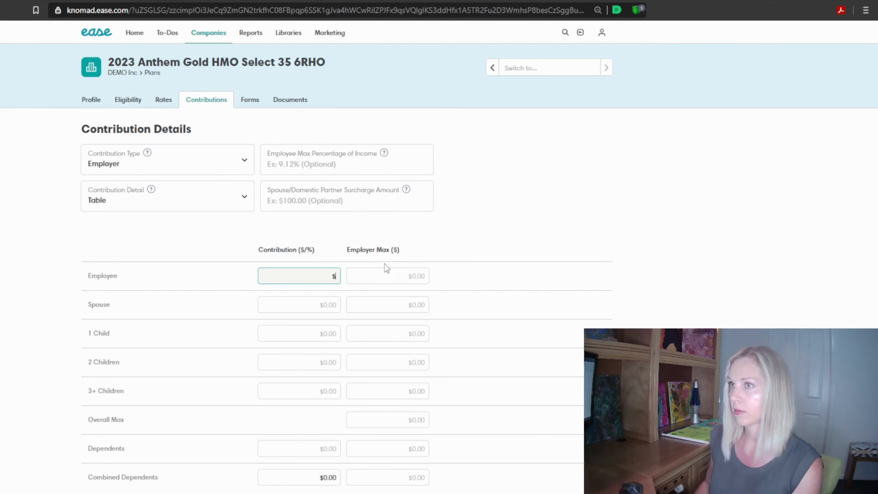
{"action": "type", "text": "100%"}
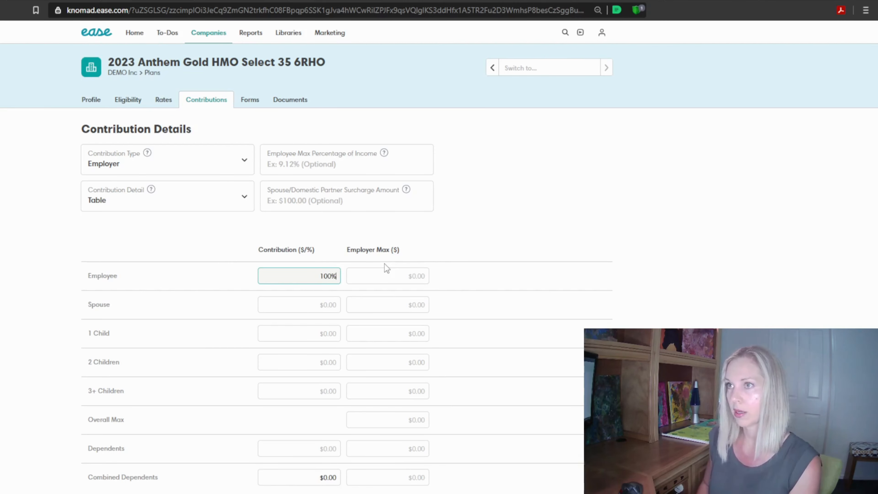
{"action": "left_click", "coordinate": [649, 298]}
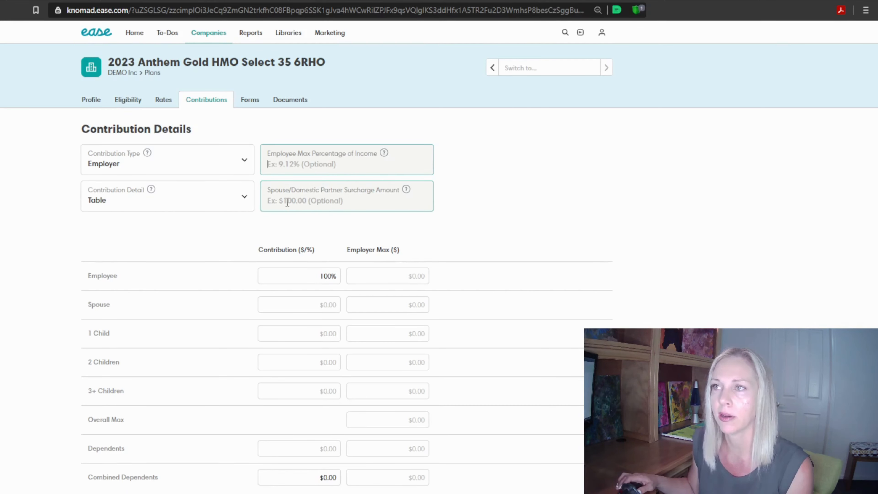
Review the spouse/domestic partner surcharge option and the plan's forms, eligibility, rates and contributions pages
{"action": "left_click", "coordinate": [308, 201]}
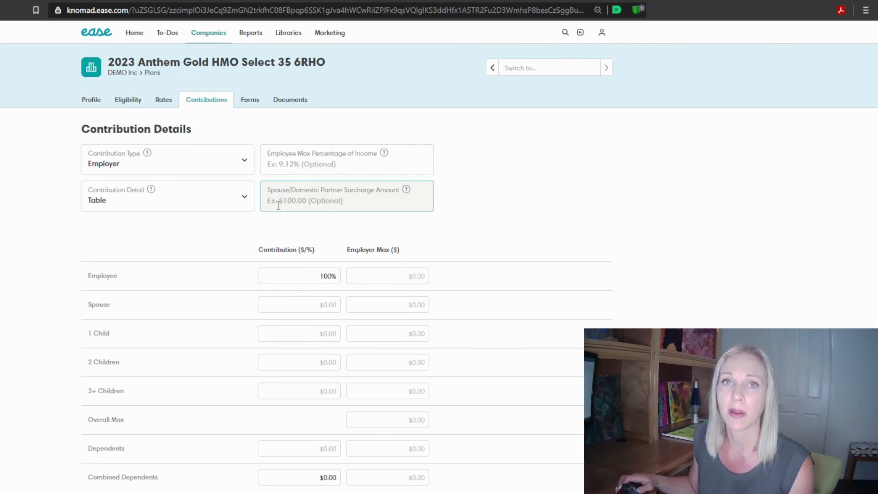
{"action": "left_click", "coordinate": [250, 104]}
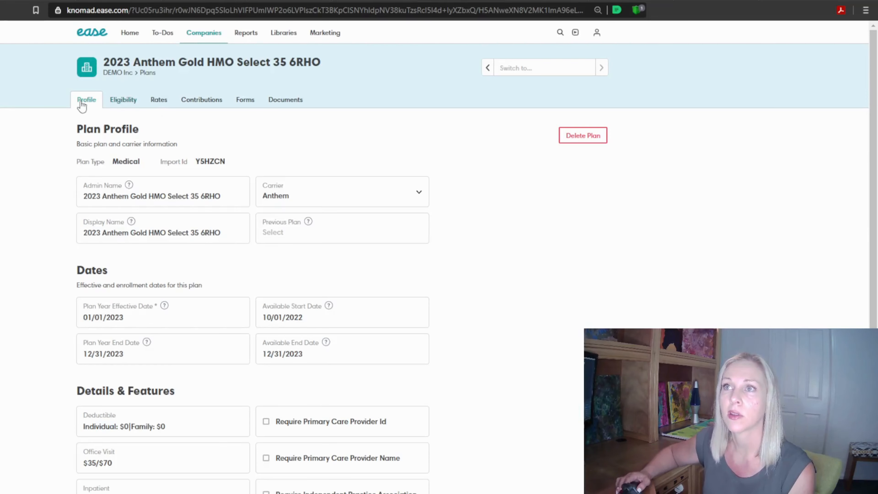
{"action": "left_click", "coordinate": [128, 103]}
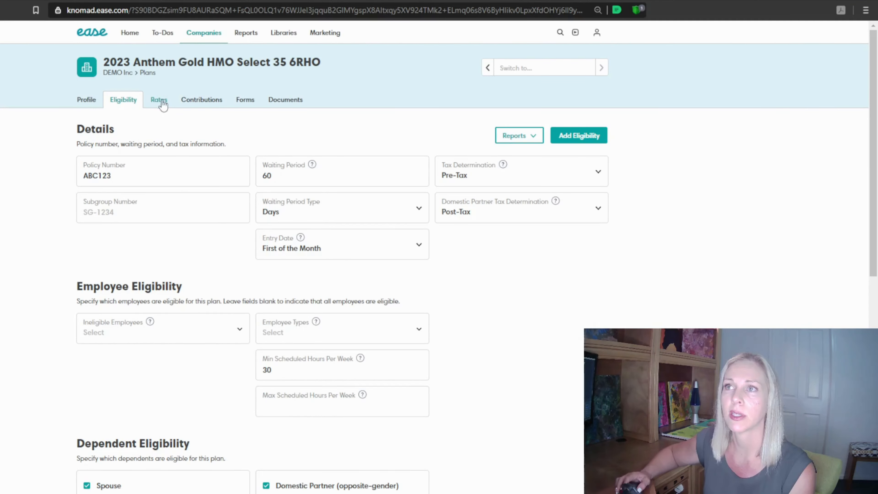
{"action": "left_click", "coordinate": [163, 104]}
{"action": "left_click", "coordinate": [199, 102]}
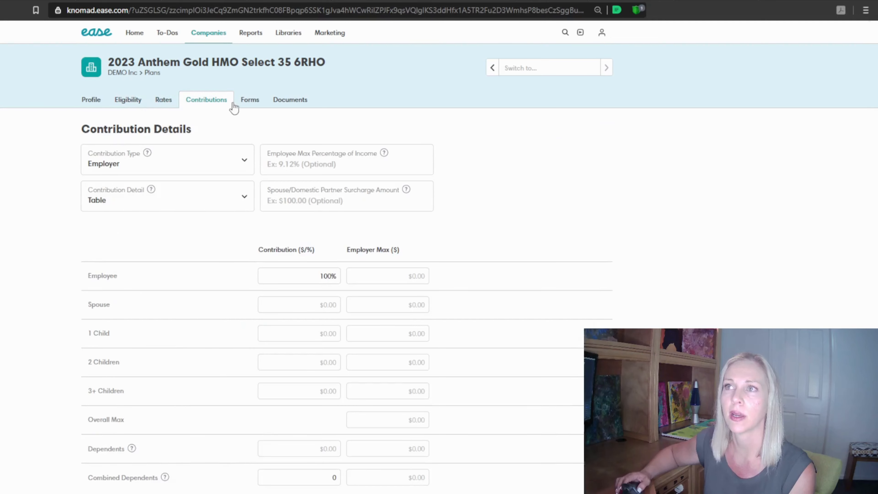
Start adding an enrollment form to the plan and search the available forms for "anthem"
{"action": "left_click", "coordinate": [248, 105]}
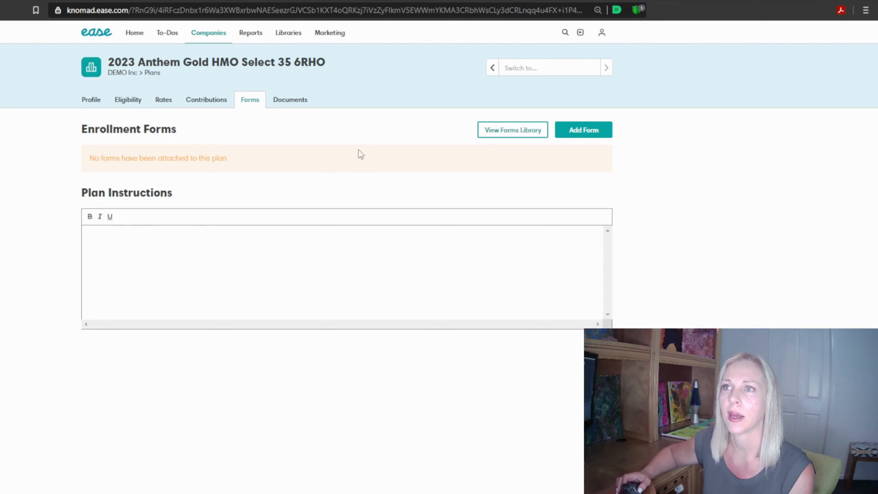
{"action": "left_click", "coordinate": [574, 131]}
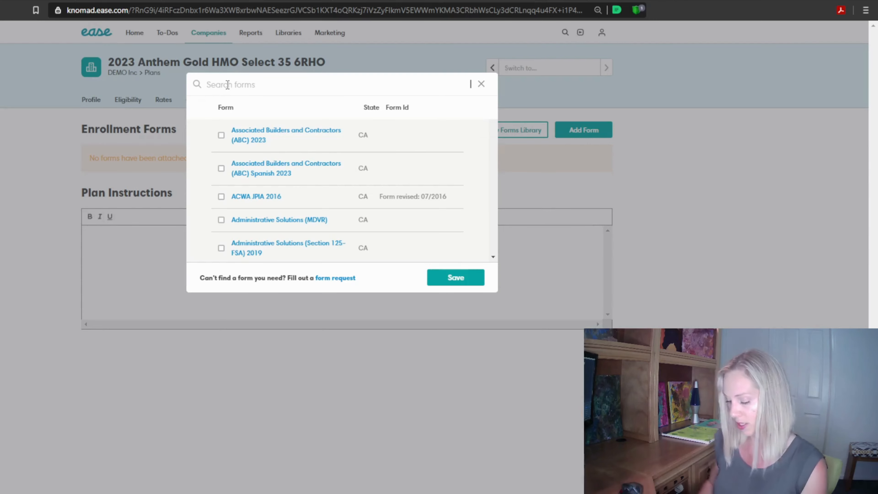
{"action": "type", "text": "anthem"}
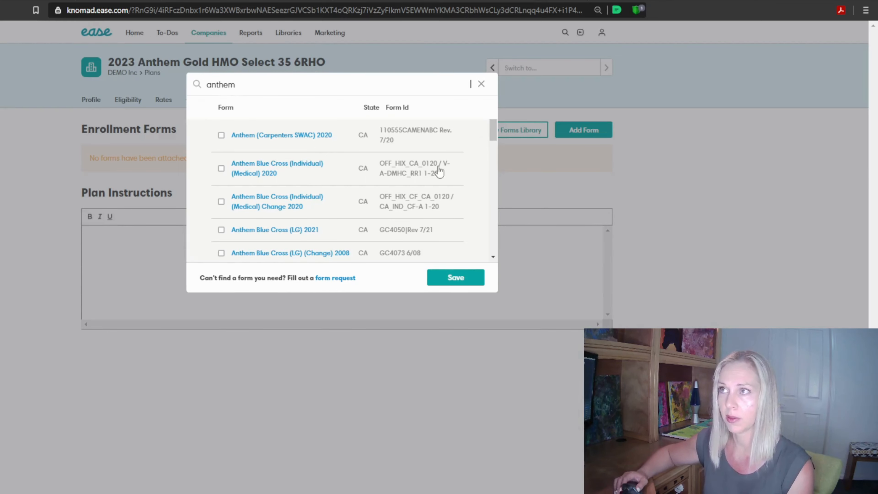
Look through the Anthem forms and preview the Anthem (SG) (Waiver) 2023 form down to its signature section
{"action": "left_click", "coordinate": [495, 258]}
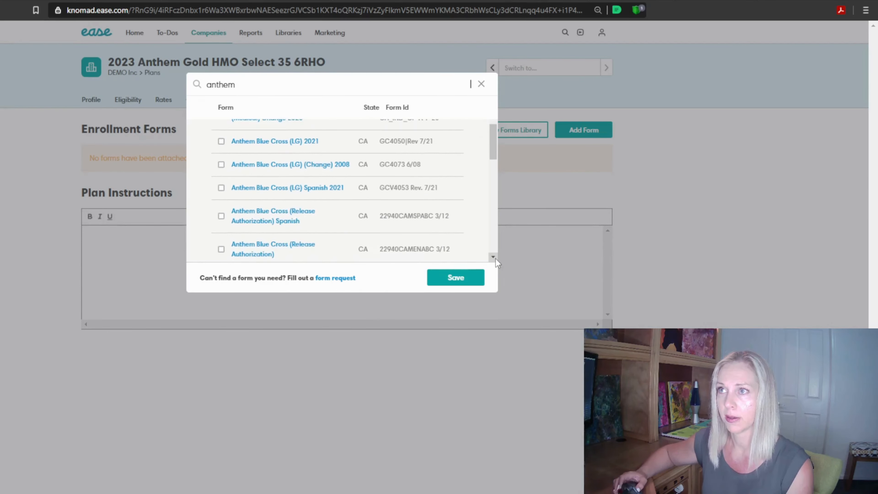
{"action": "left_click", "coordinate": [493, 256]}
{"action": "left_click", "coordinate": [493, 256]}
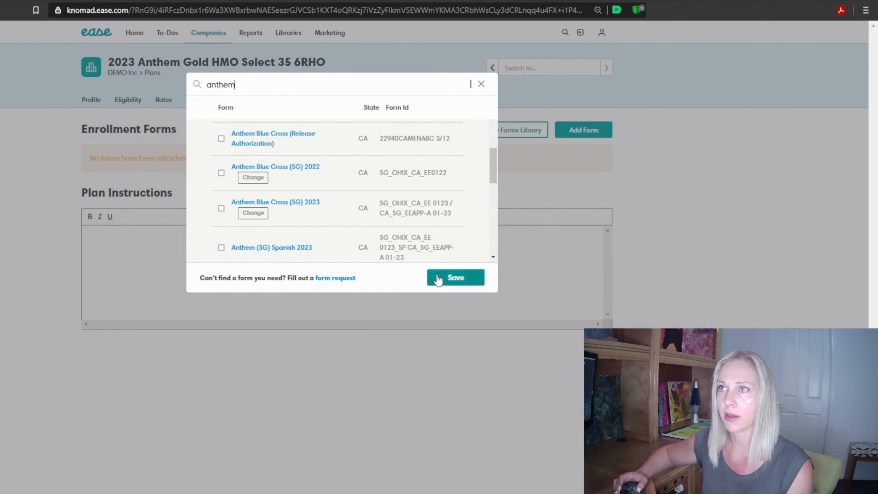
{"action": "left_click", "coordinate": [493, 257]}
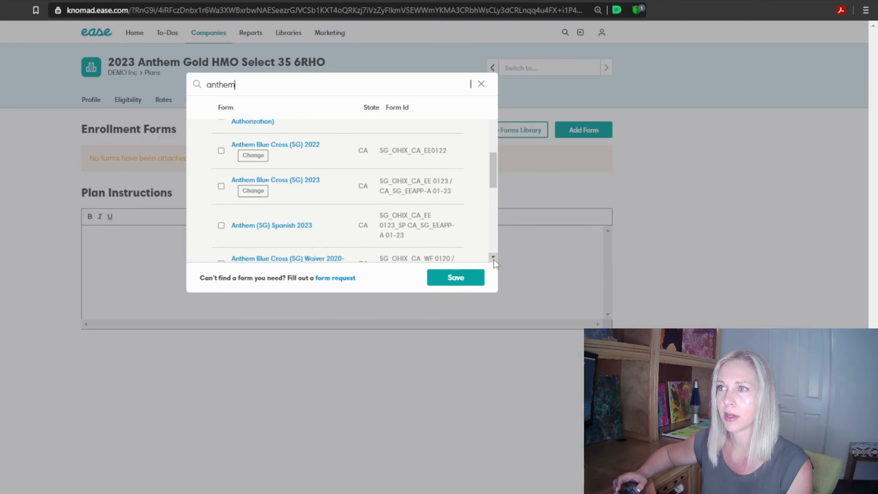
{"action": "left_click", "coordinate": [493, 256]}
{"action": "left_click", "coordinate": [493, 257]}
{"action": "left_click", "coordinate": [493, 256]}
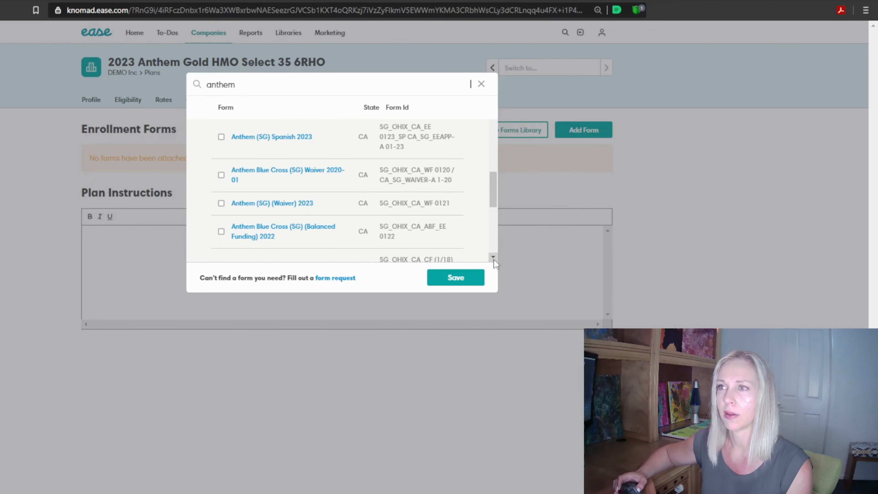
{"action": "left_click", "coordinate": [493, 258]}
{"action": "left_click", "coordinate": [263, 182]}
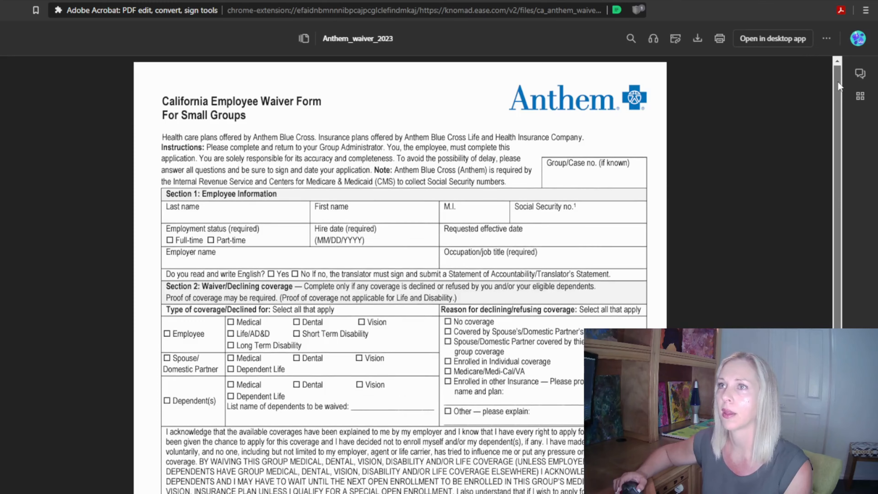
{"action": "left_click_drag", "start_coordinate": [839, 82], "coordinate": [863, 259]}
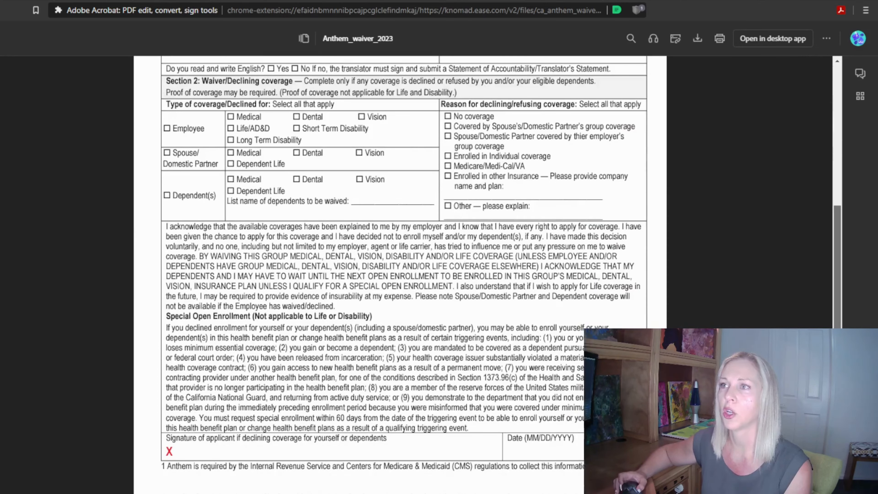
{"action": "scroll", "coordinate": [766, 154], "scroll_direction": "up", "scroll_amount": 6}
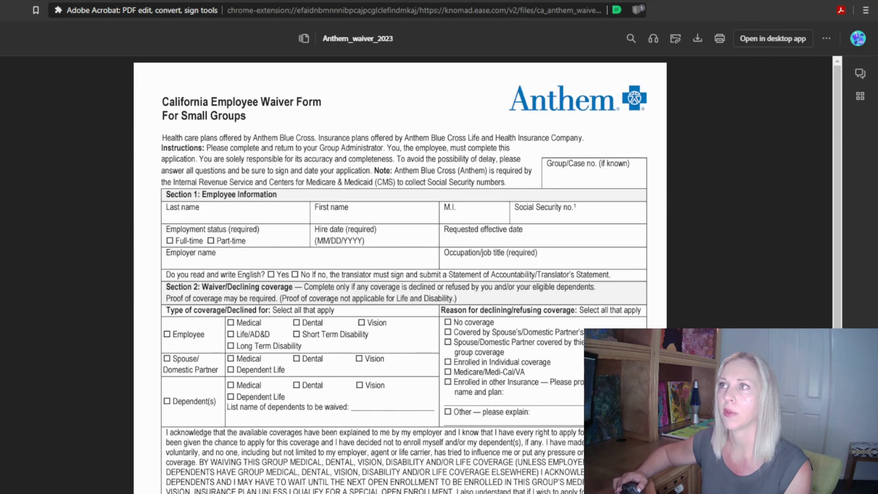
{"action": "left_click", "coordinate": [512, 1]}
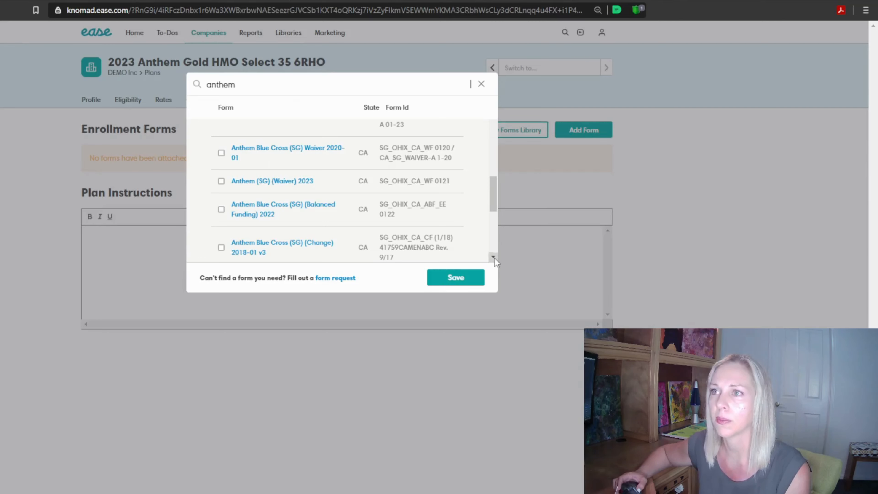
Preview the Anthem Blue Cross (SG) 2023 application and attach that form to the plan
{"action": "scroll", "coordinate": [495, 259], "scroll_direction": "down", "scroll_amount": 4}
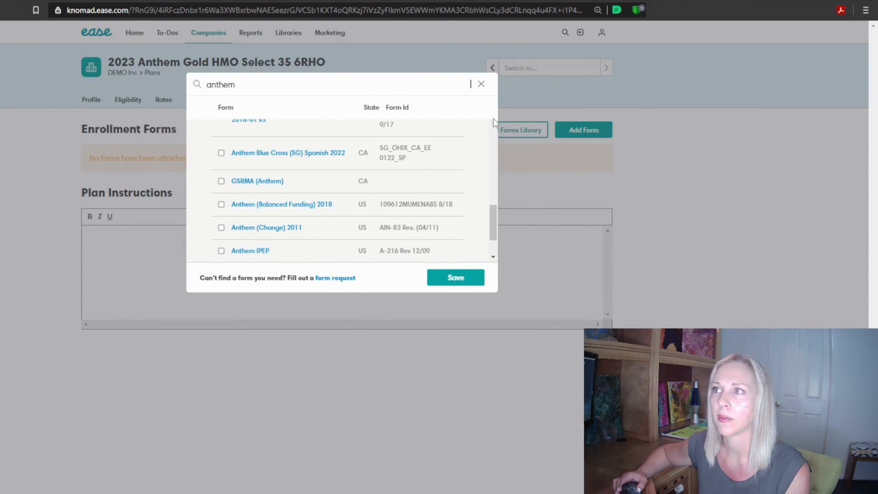
{"action": "left_click_drag", "start_coordinate": [494, 216], "coordinate": [501, 159]}
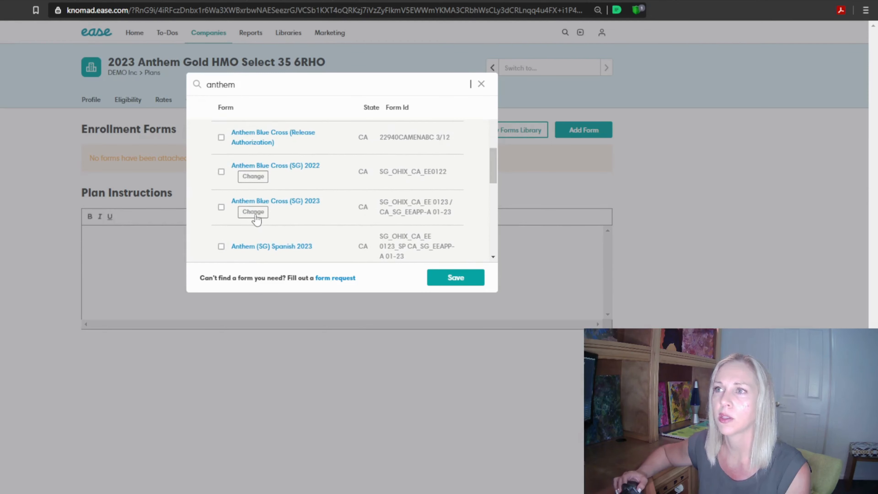
{"action": "left_click", "coordinate": [256, 202]}
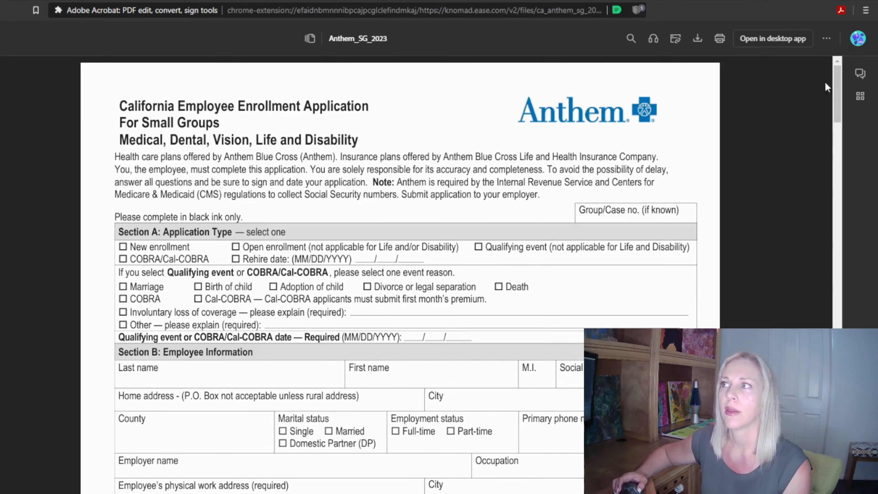
{"action": "scroll", "coordinate": [841, 99], "scroll_direction": "down", "scroll_amount": 3}
{"action": "left_click_drag", "start_coordinate": [840, 94], "coordinate": [855, 147]}
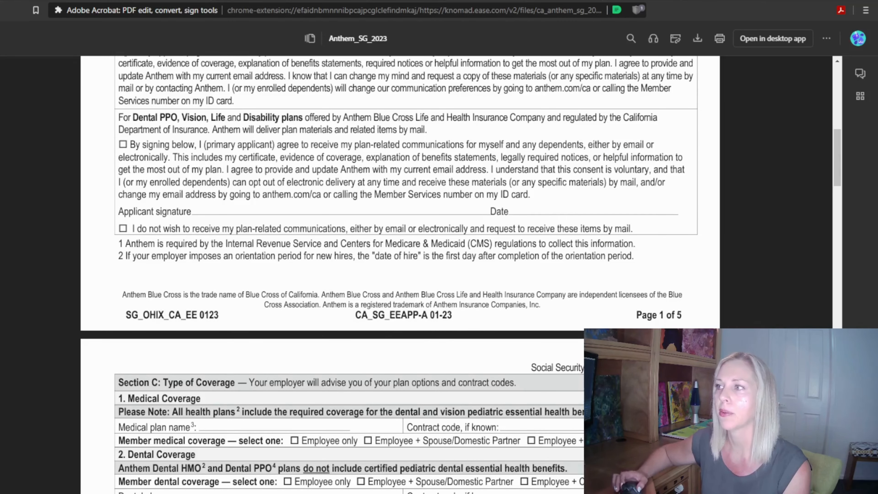
{"action": "left_click_drag", "start_coordinate": [839, 159], "coordinate": [851, 30]}
{"action": "left_click", "coordinate": [516, 1]}
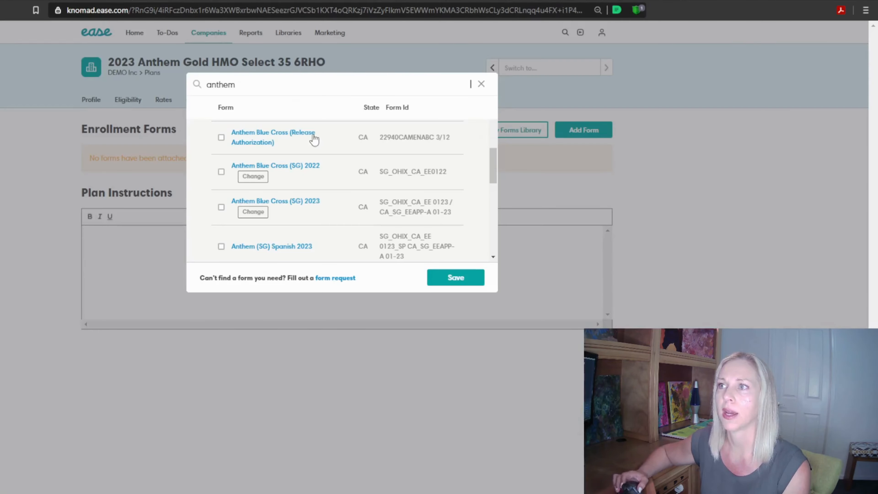
{"action": "left_click", "coordinate": [222, 208]}
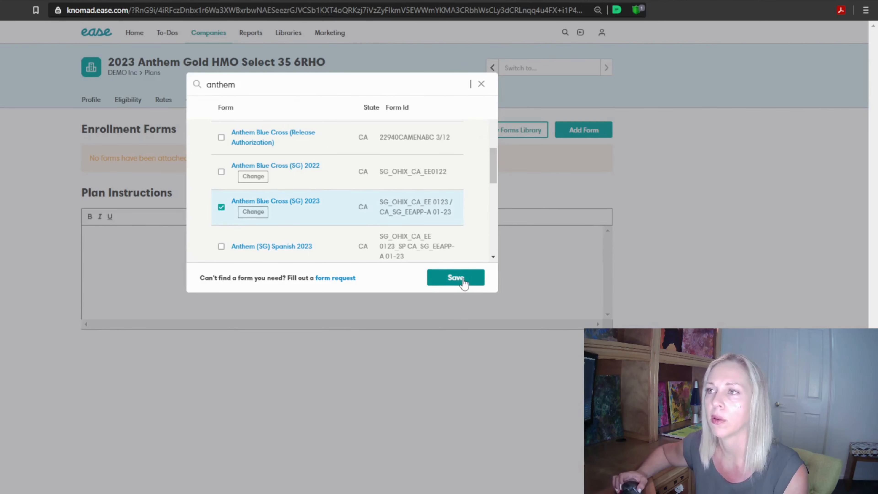
{"action": "left_click", "coordinate": [456, 277]}
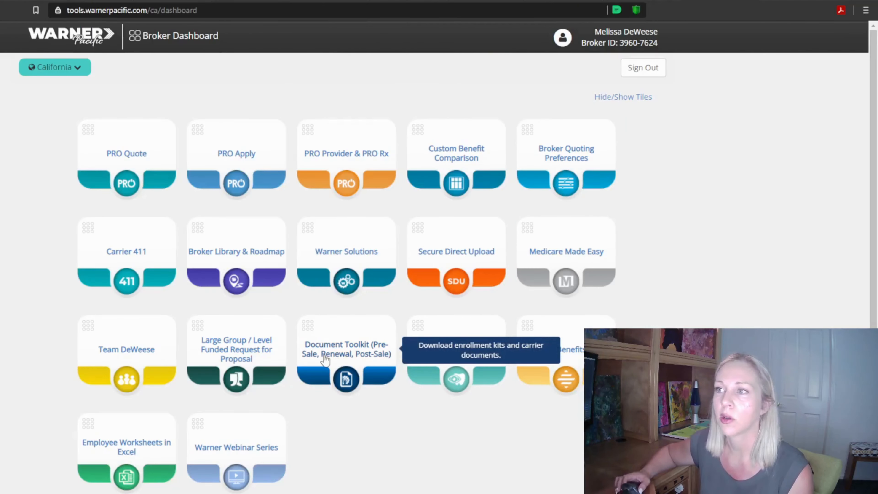
In Warner Pacific's Document Toolkit, select Anthem's Employee Renewal enrollment kit for group effective date 1/01/2023 and review the kit options
{"action": "left_click", "coordinate": [325, 360]}
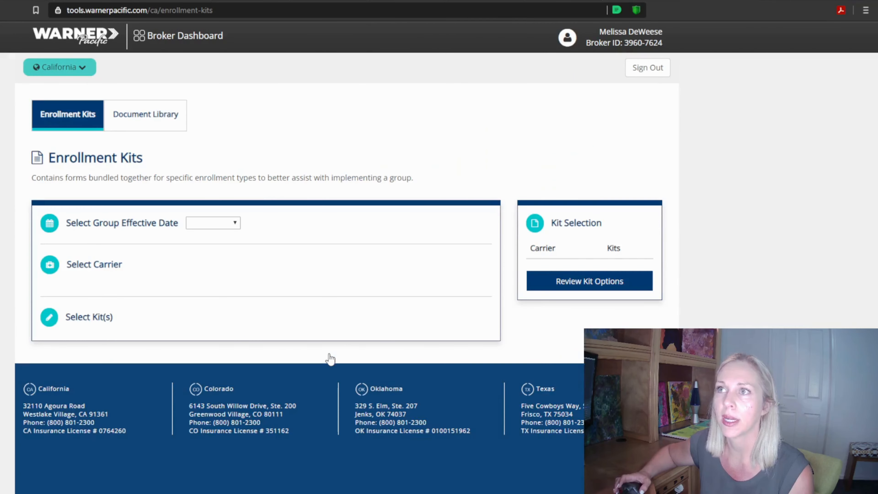
{"action": "left_click", "coordinate": [221, 223]}
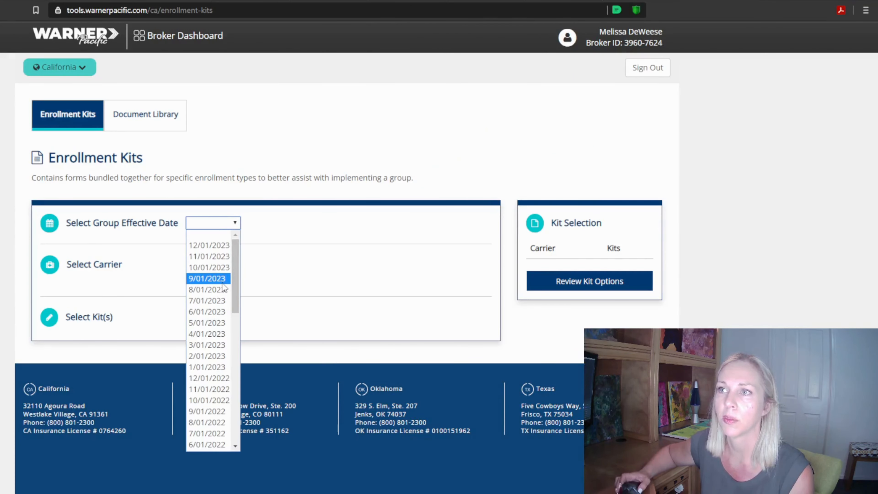
{"action": "left_click_drag", "start_coordinate": [237, 304], "coordinate": [238, 324]}
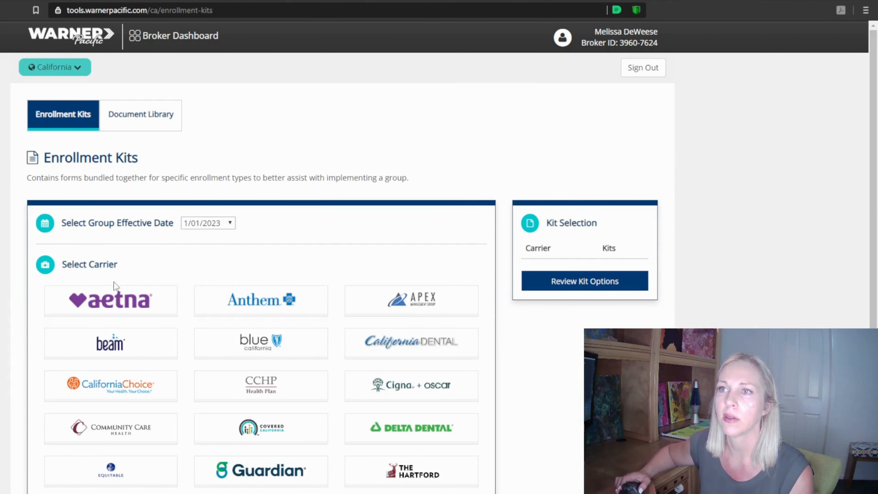
{"action": "left_click", "coordinate": [259, 304]}
{"action": "scroll", "coordinate": [231, 408], "scroll_direction": "down", "scroll_amount": 10}
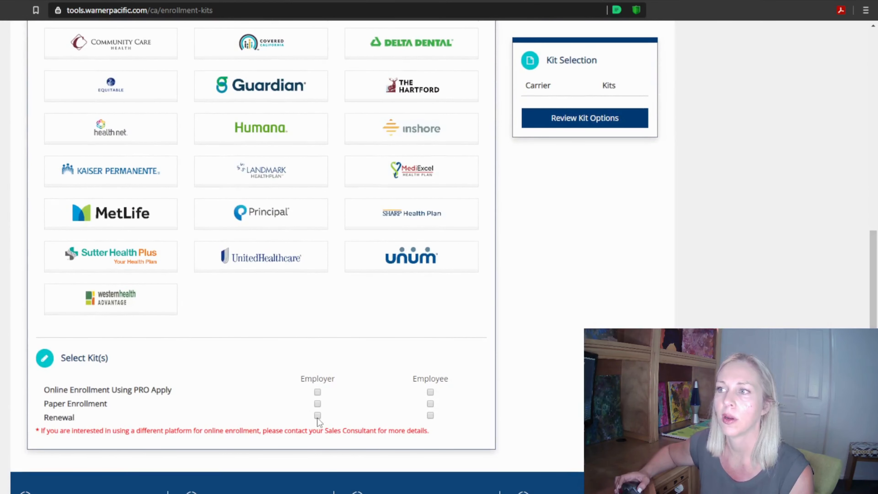
{"action": "left_click", "coordinate": [430, 415]}
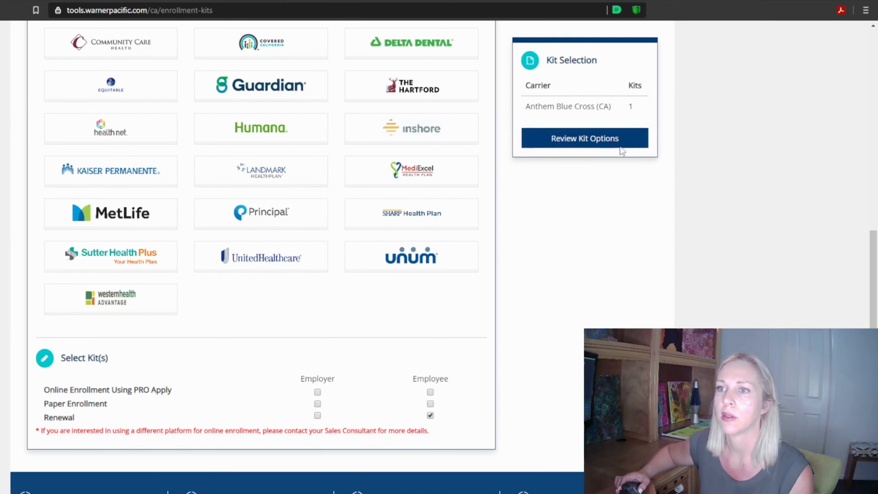
{"action": "left_click", "coordinate": [602, 145]}
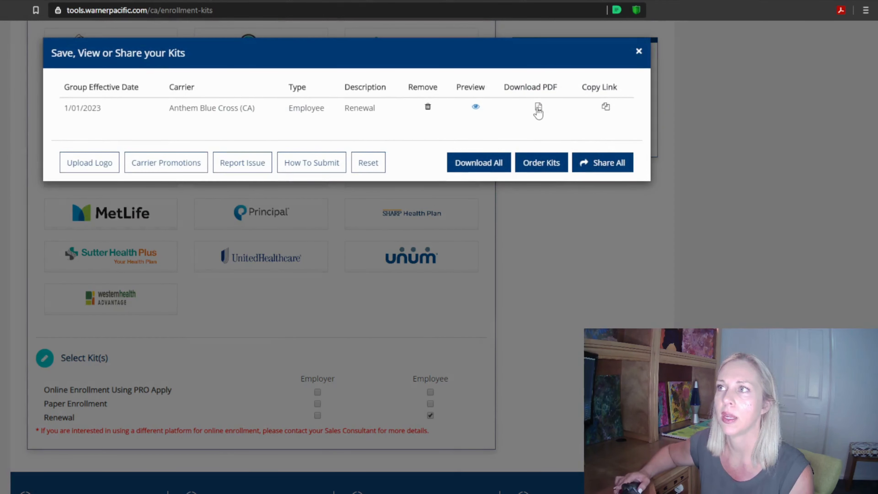
Preview the Anthem renewal kit and download its "Employee Application/Change Form - All Products"
{"action": "left_click", "coordinate": [475, 107]}
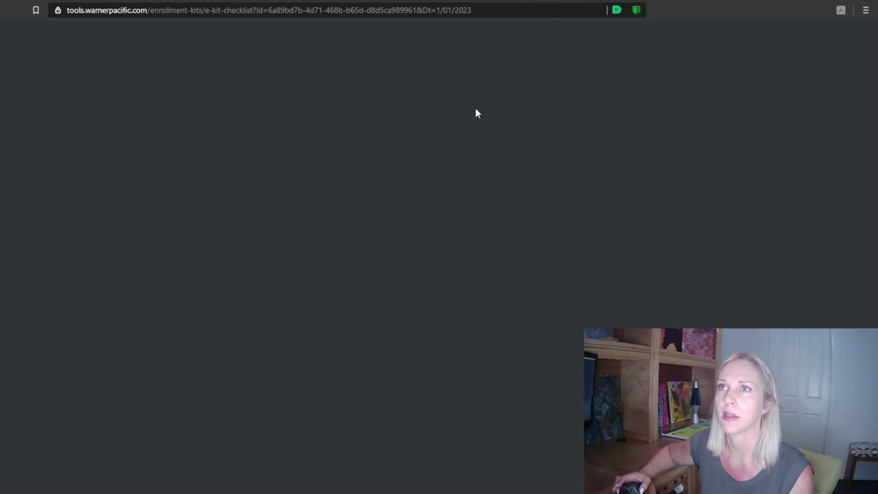
{"action": "scroll", "coordinate": [673, 276], "scroll_direction": "down", "scroll_amount": 8}
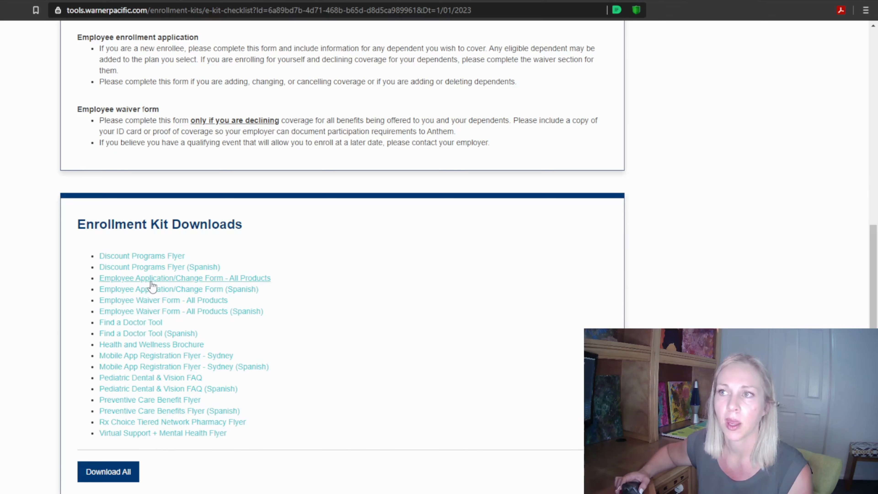
{"action": "left_click", "coordinate": [213, 279]}
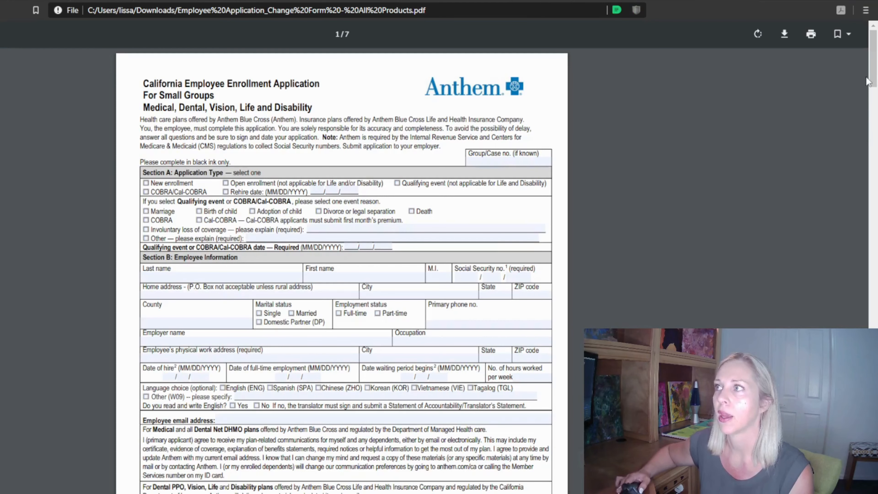
Examine the pages and form numbers of the downloaded Anthem employee enrollment application
{"action": "scroll", "coordinate": [876, 95], "scroll_direction": "down", "scroll_amount": 5}
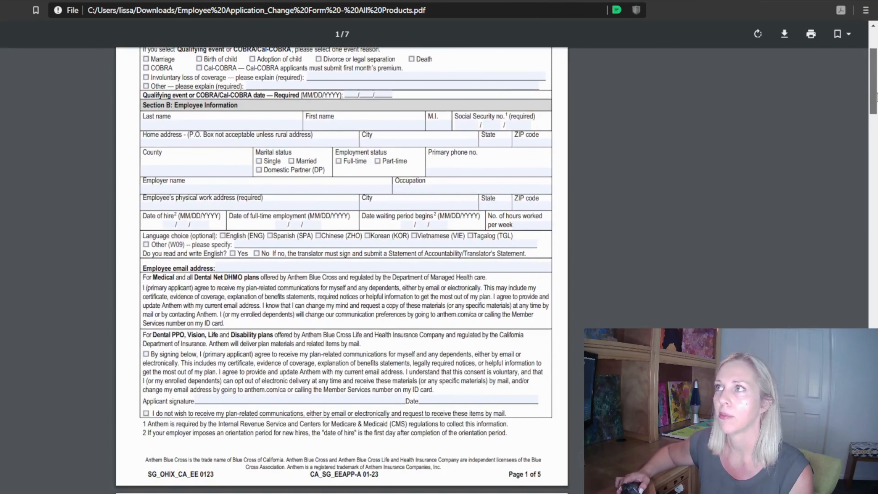
{"action": "scroll", "coordinate": [875, 96], "scroll_direction": "down", "scroll_amount": 15}
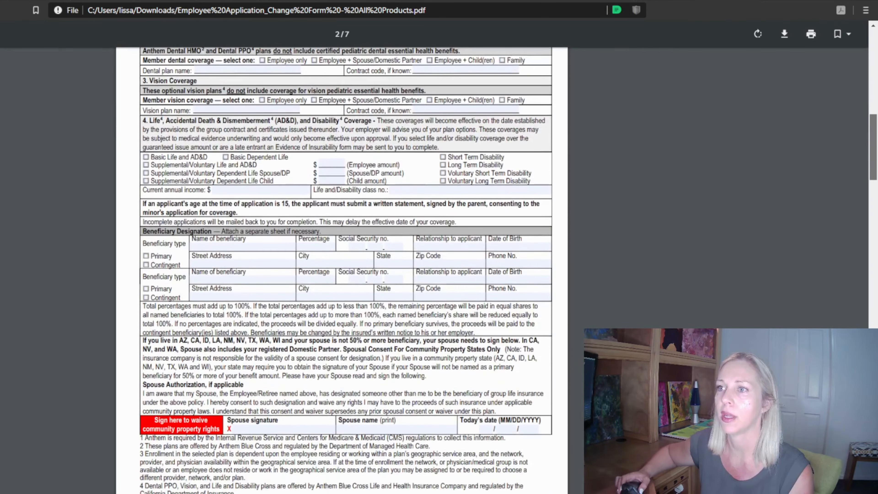
{"action": "scroll", "coordinate": [340, 270], "scroll_direction": "down", "scroll_amount": 20}
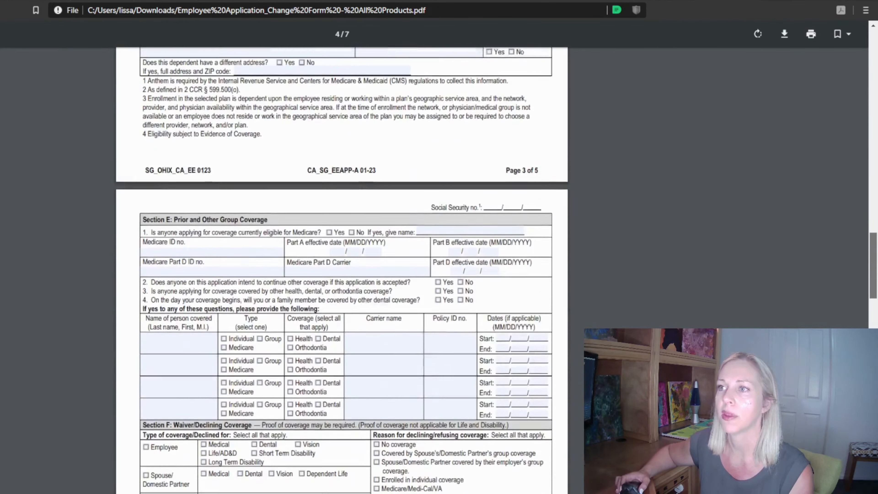
{"action": "scroll", "coordinate": [340, 270], "scroll_direction": "down", "scroll_amount": 20}
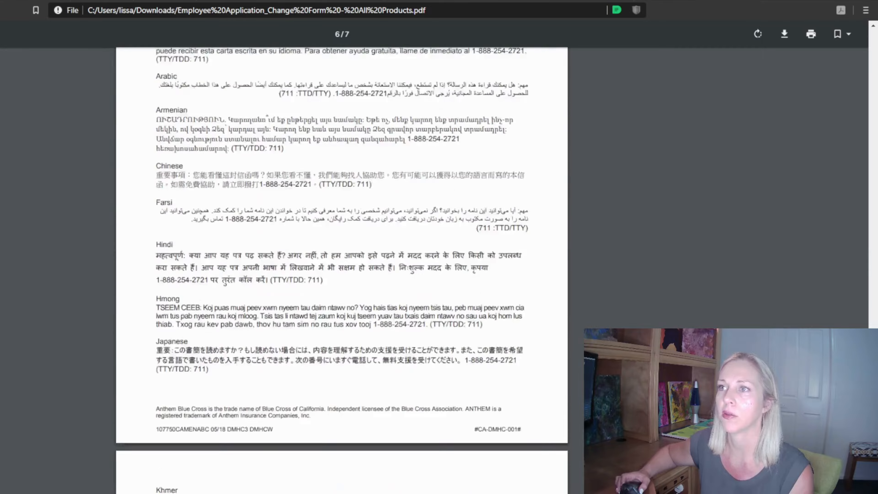
{"action": "scroll", "coordinate": [340, 270], "scroll_direction": "up", "scroll_amount": 19}
{"action": "scroll", "coordinate": [340, 270], "scroll_direction": "up", "scroll_amount": 20}
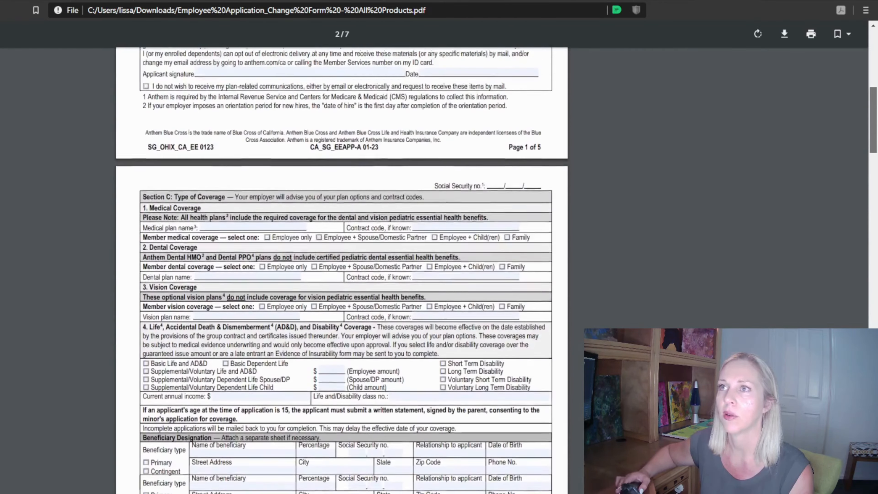
{"action": "scroll", "coordinate": [340, 270], "scroll_direction": "up", "scroll_amount": 5}
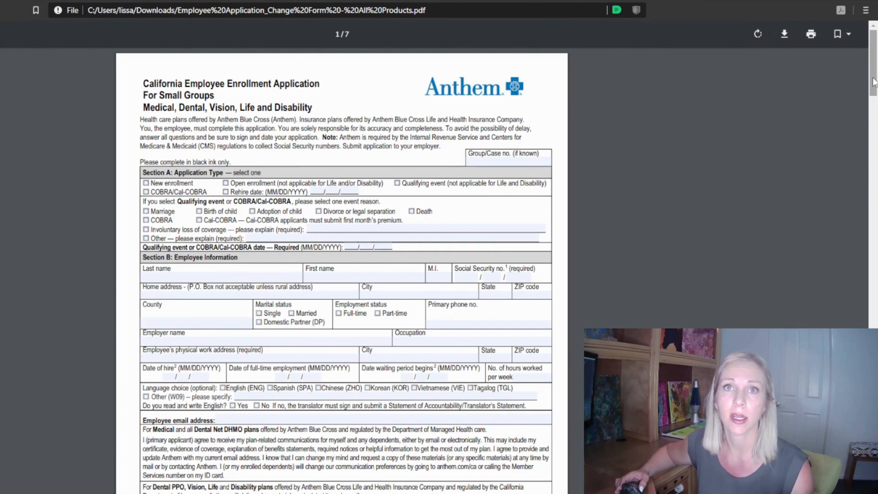
{"action": "mouse_move", "coordinate": [873, 82]}
{"action": "left_mouse_down"}
{"action": "mouse_move", "coordinate": [873, 219]}
{"action": "mouse_move", "coordinate": [873, 77]}
{"action": "left_mouse_up"}
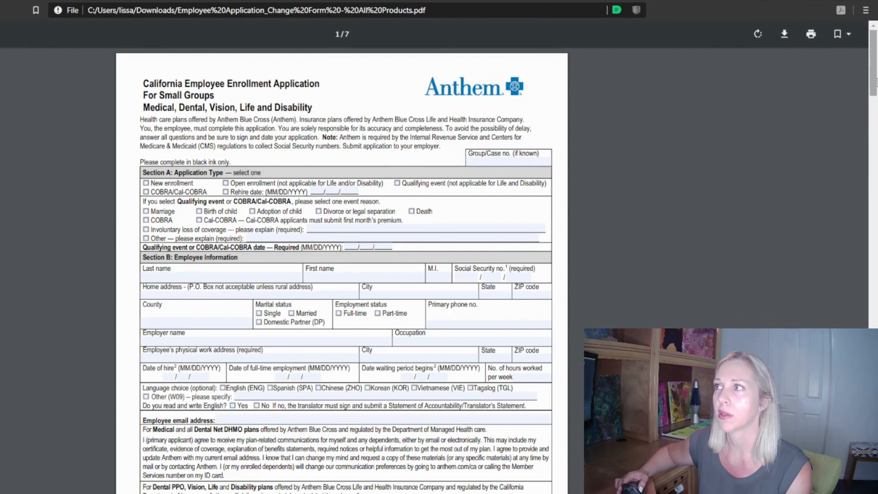
{"action": "mouse_move", "coordinate": [874, 79]}
{"action": "left_mouse_down"}
{"action": "mouse_move", "coordinate": [874, 181]}
{"action": "mouse_move", "coordinate": [874, 78]}
{"action": "left_mouse_up"}
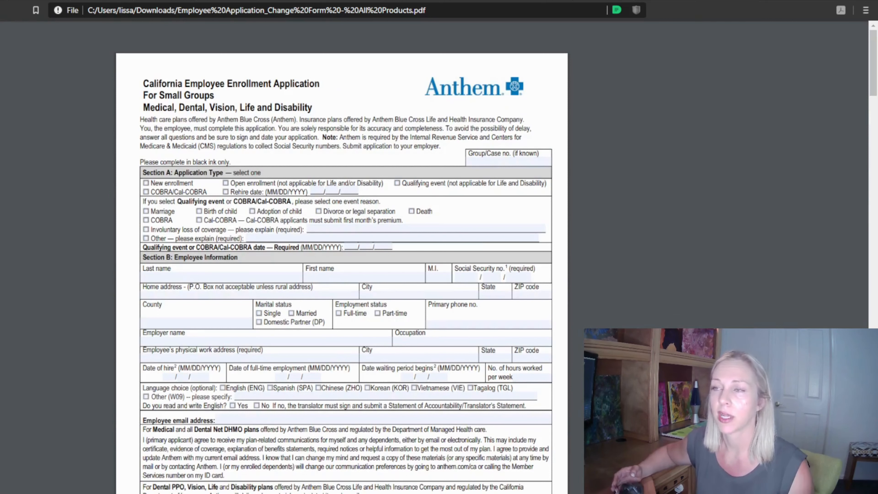
{"action": "mouse_move", "coordinate": [865, 35]}
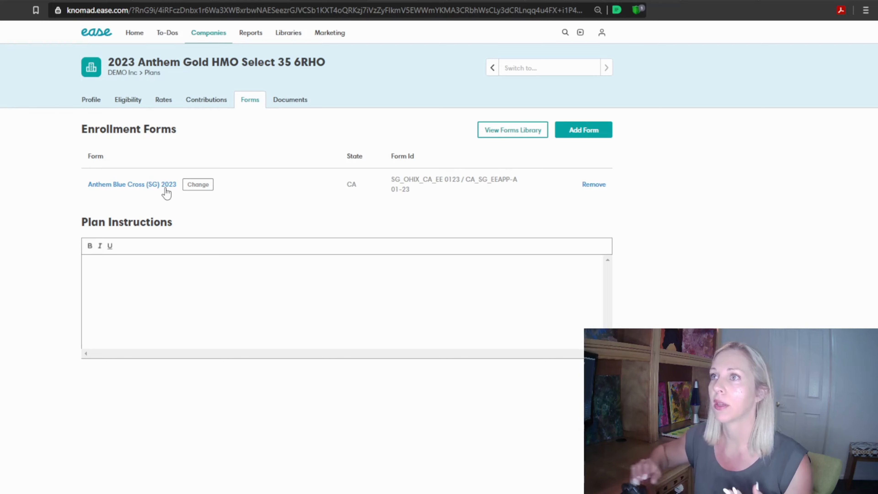
Review the Gold HMO plan's rates and attached documents, and look through its Summary of Benefits
{"action": "left_click", "coordinate": [290, 101]}
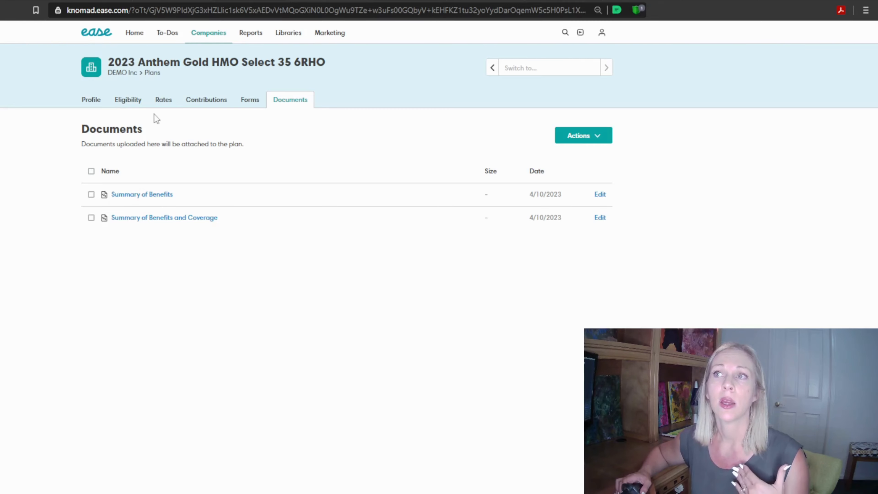
{"action": "left_click", "coordinate": [166, 101]}
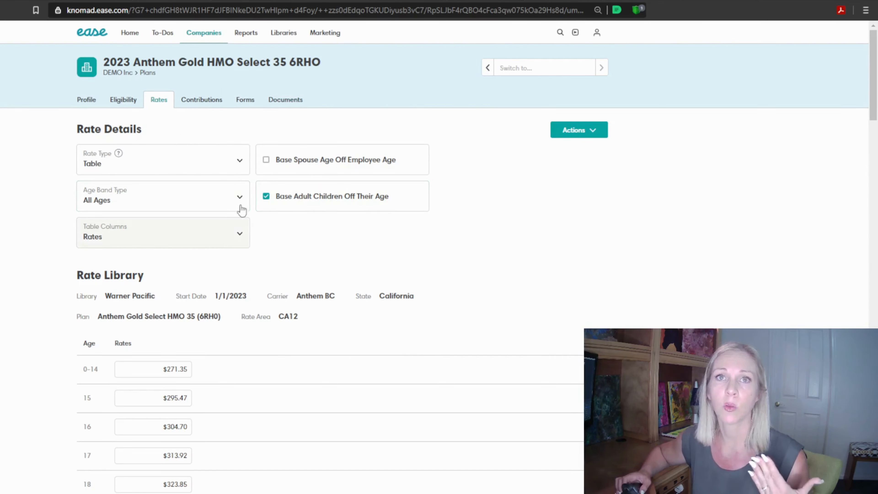
{"action": "left_click", "coordinate": [294, 104]}
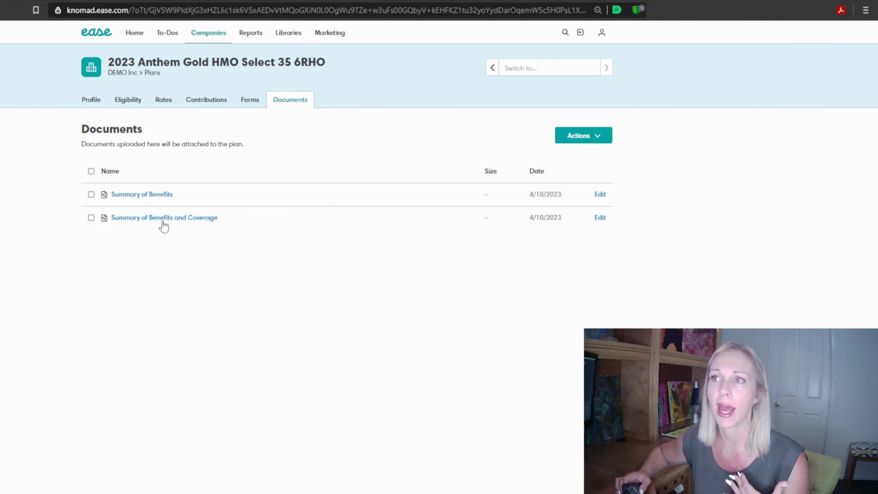
{"action": "left_click", "coordinate": [157, 195]}
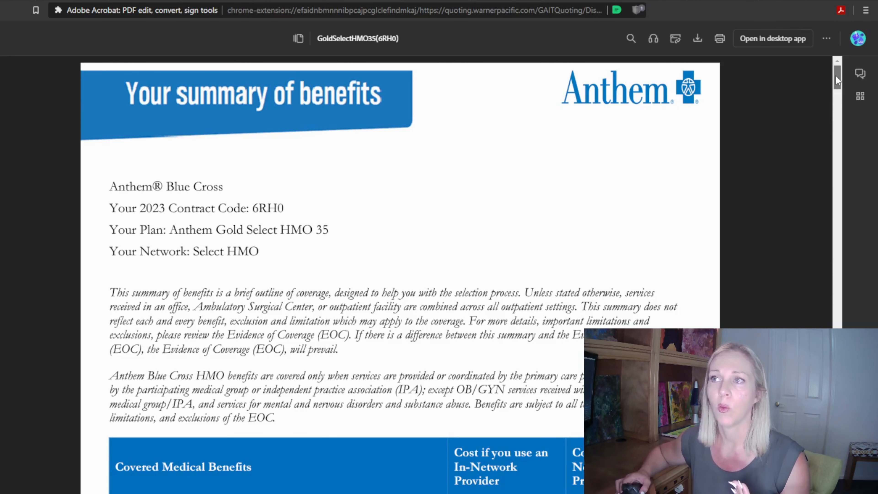
{"action": "left_click_drag", "start_coordinate": [835, 75], "coordinate": [836, 77]}
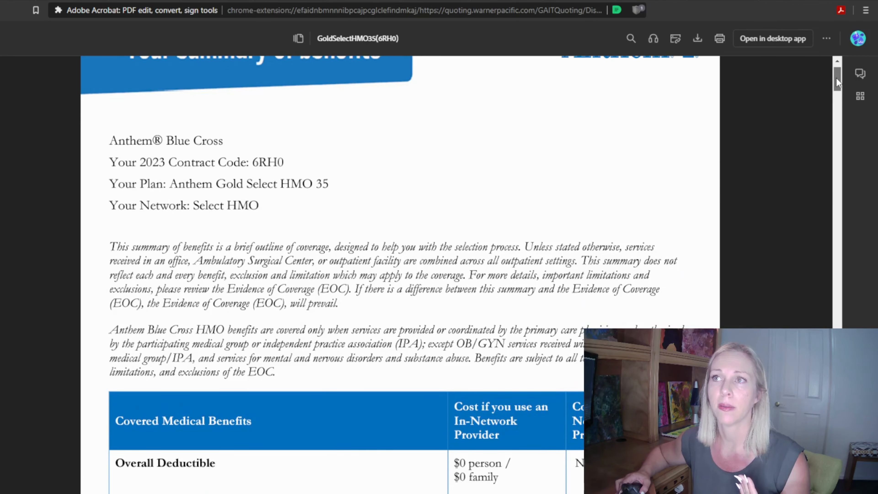
{"action": "left_click_drag", "start_coordinate": [836, 77], "coordinate": [845, 27]}
{"action": "left_click", "coordinate": [460, 2]}
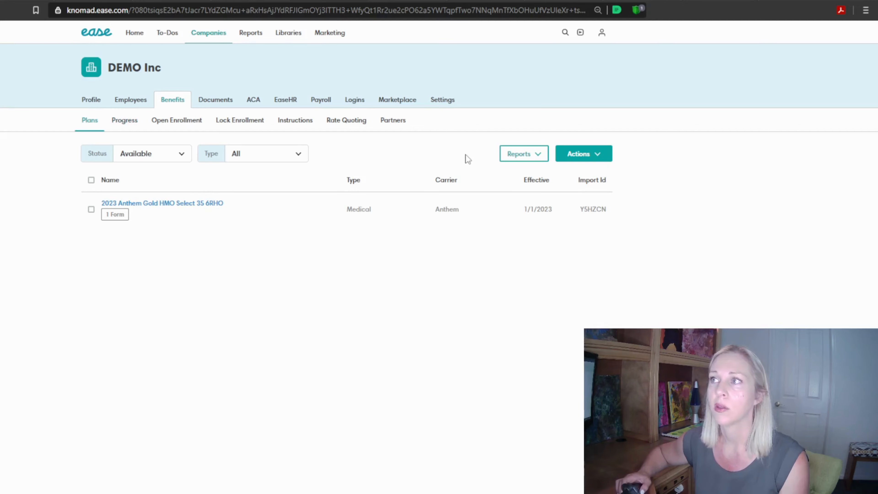
Start a new Medical plan for DEMO Inc with the admin and display name "2023 Anthem PPO Bronze 6700 HRA"
{"action": "left_click", "coordinate": [573, 153]}
{"action": "left_click", "coordinate": [550, 180]}
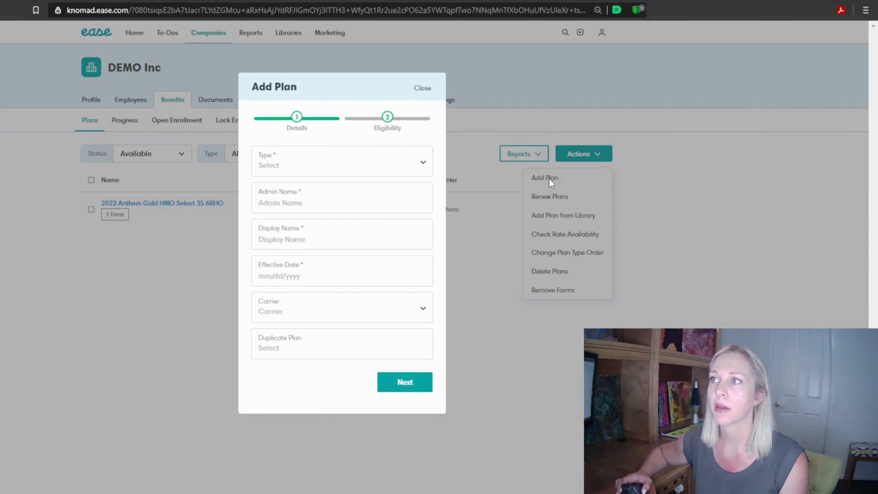
{"action": "left_click", "coordinate": [290, 169]}
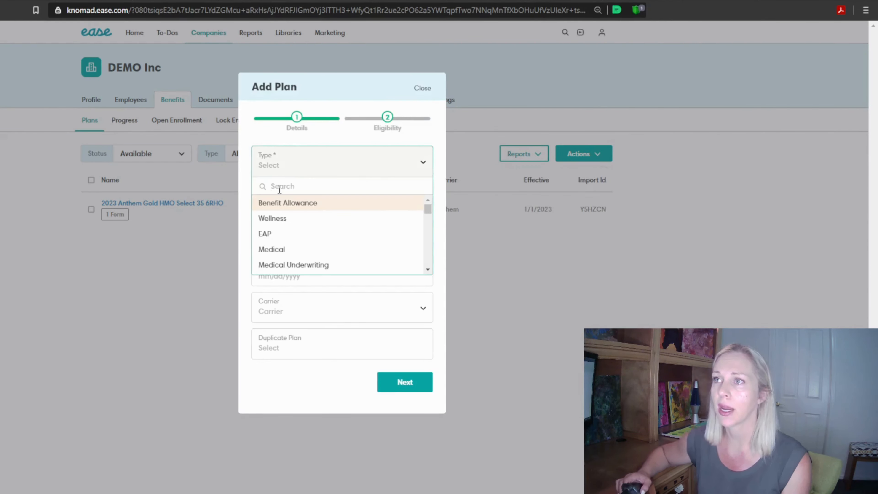
{"action": "type", "text": "medi"}
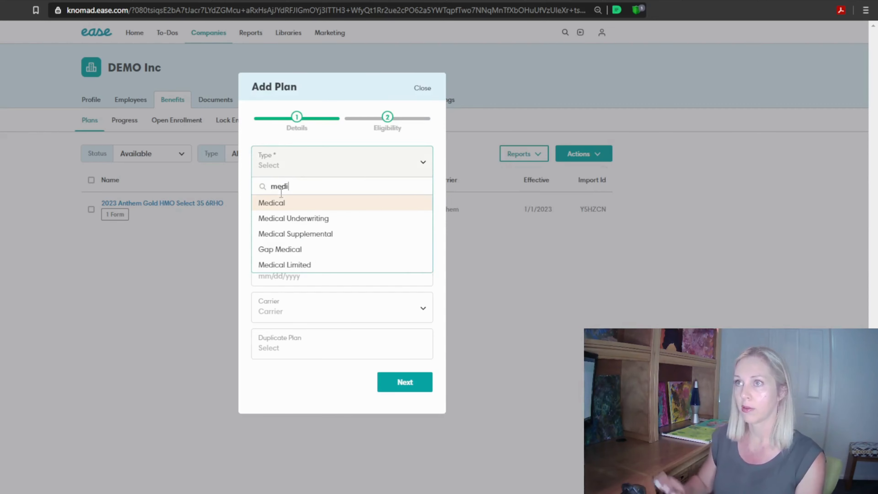
{"action": "left_click", "coordinate": [284, 203]}
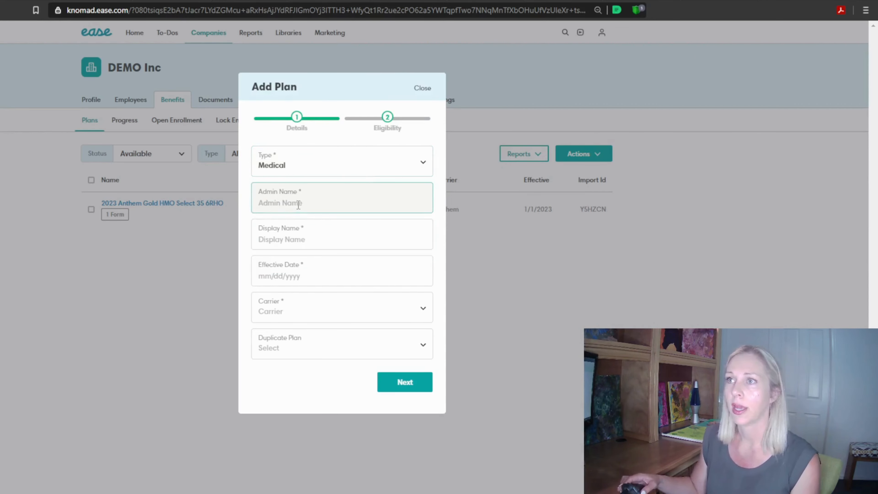
{"action": "type", "text": "2023 Anthem PPO Bronze 6700 HRA"}
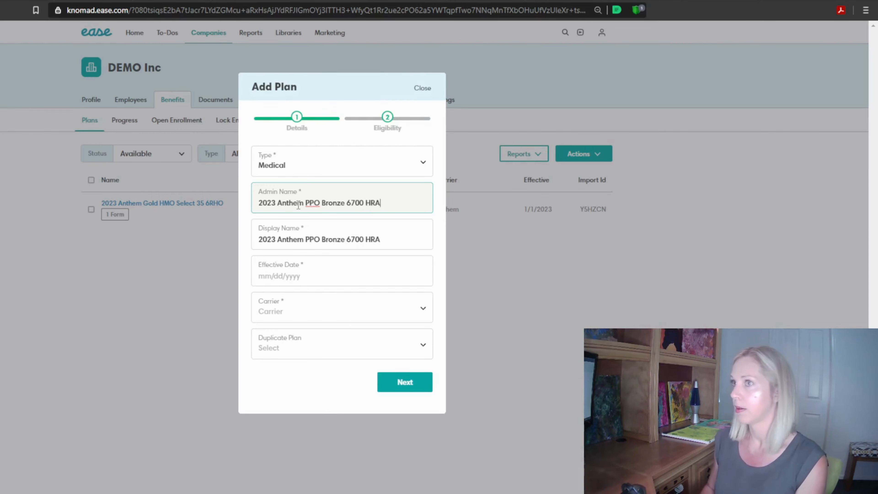
Set the new plan's effective date to 01/01/2023 and its carrier to Anthem, without duplicating an existing plan
{"action": "left_click", "coordinate": [317, 276]}
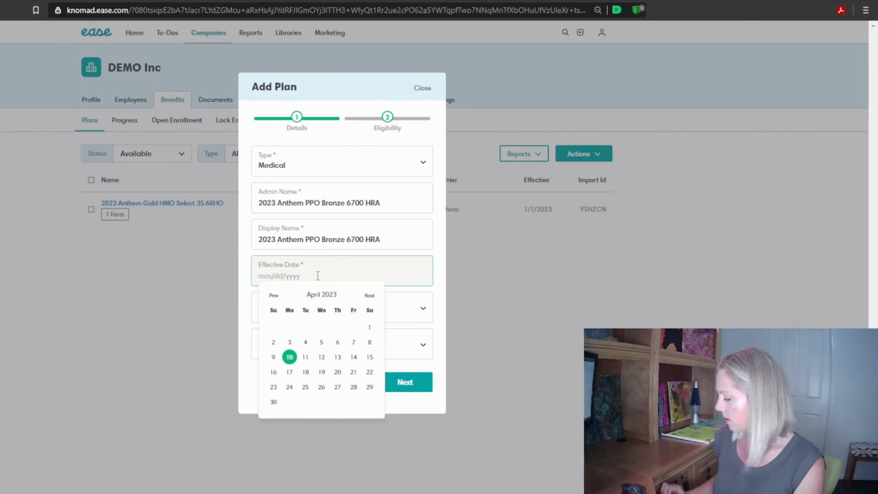
{"action": "type", "text": "01/01/"}
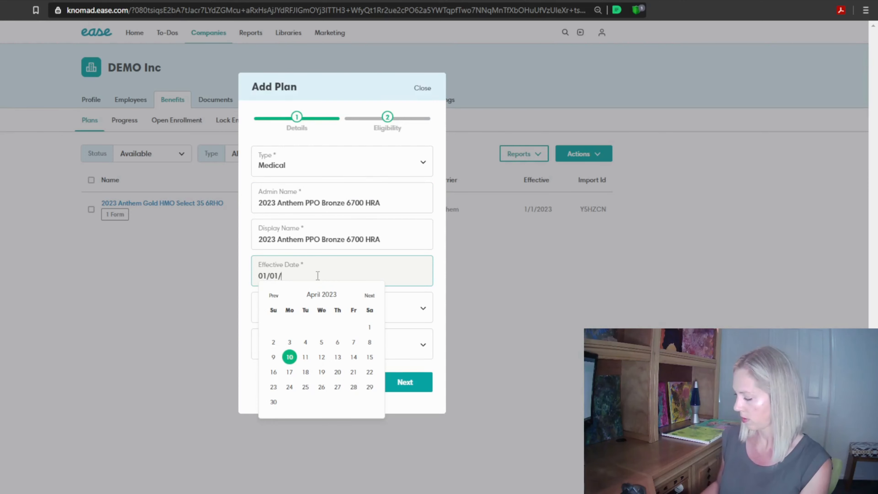
{"action": "type", "text": "2023"}
{"action": "key", "text": "Tab"}
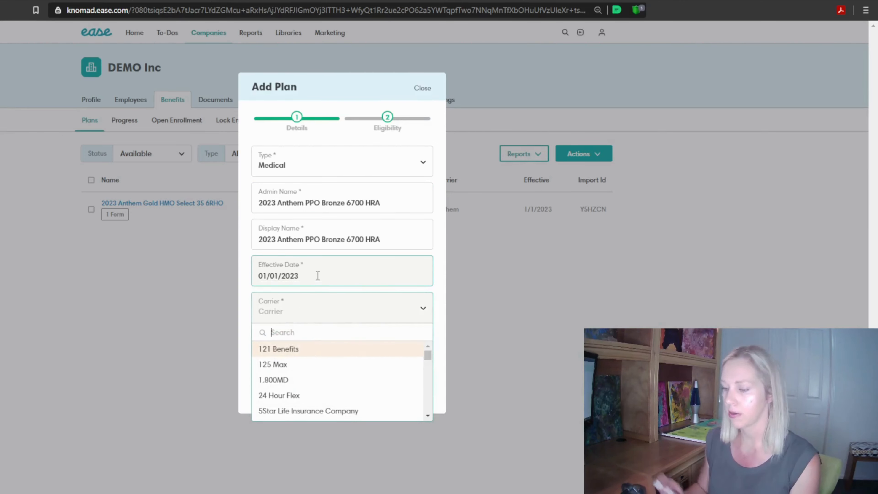
{"action": "type", "text": "ant"}
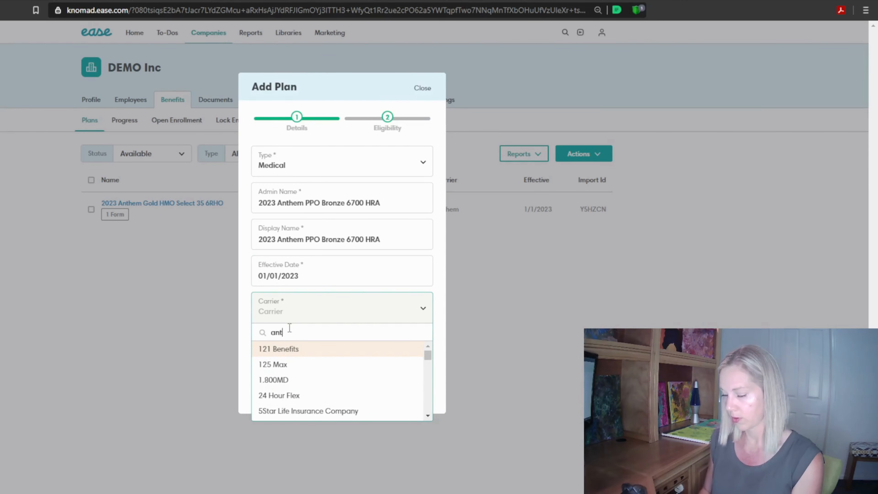
{"action": "type", "text": "hem"}
{"action": "left_click", "coordinate": [275, 363]}
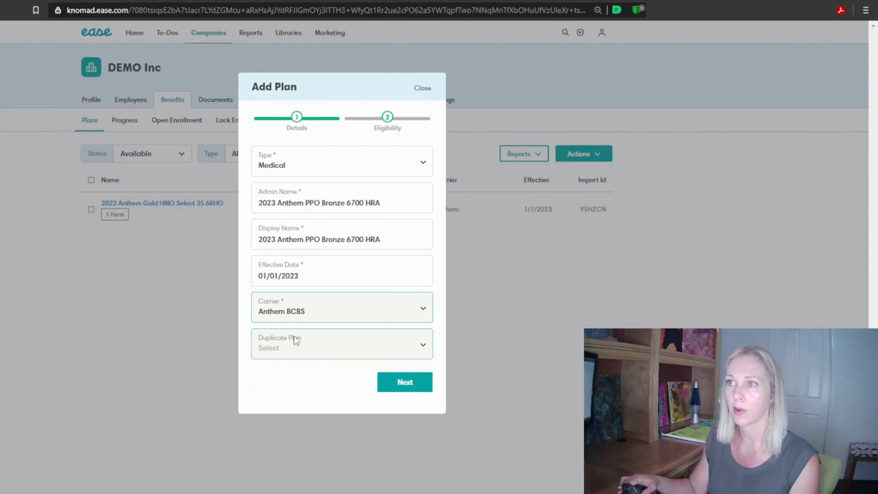
{"action": "left_click", "coordinate": [322, 308]}
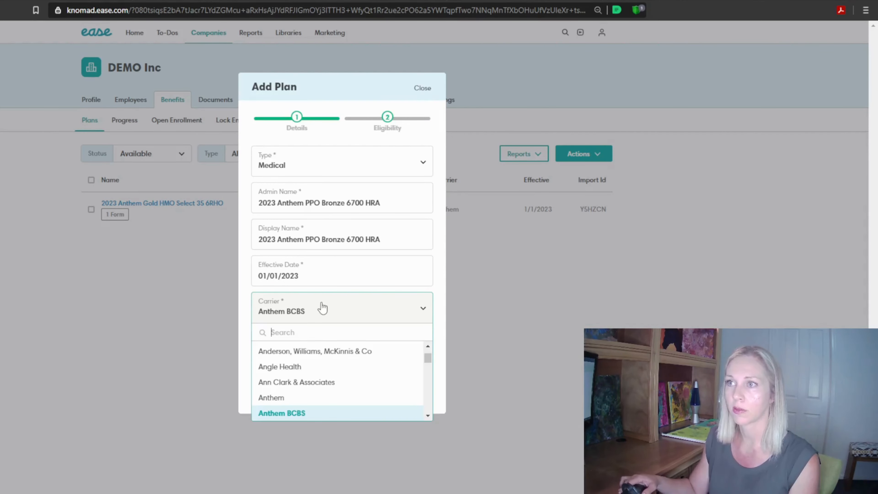
{"action": "left_click", "coordinate": [316, 398]}
{"action": "left_click", "coordinate": [320, 342]}
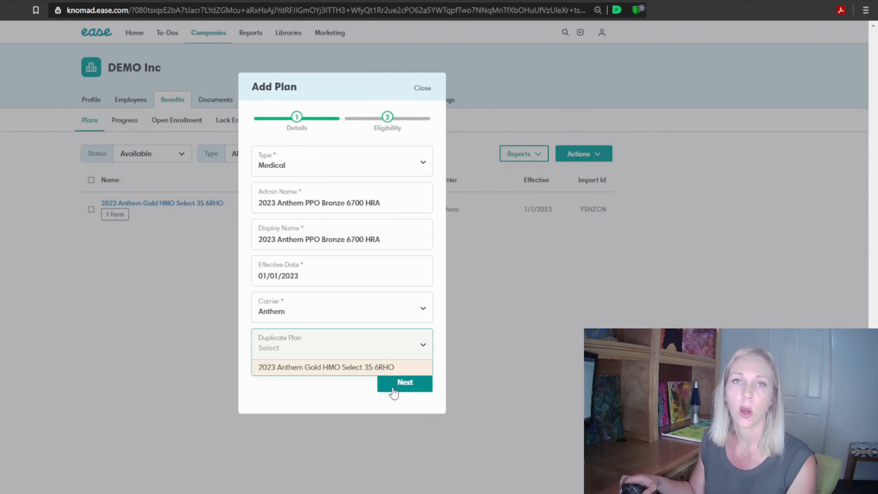
{"action": "left_click", "coordinate": [359, 389]}
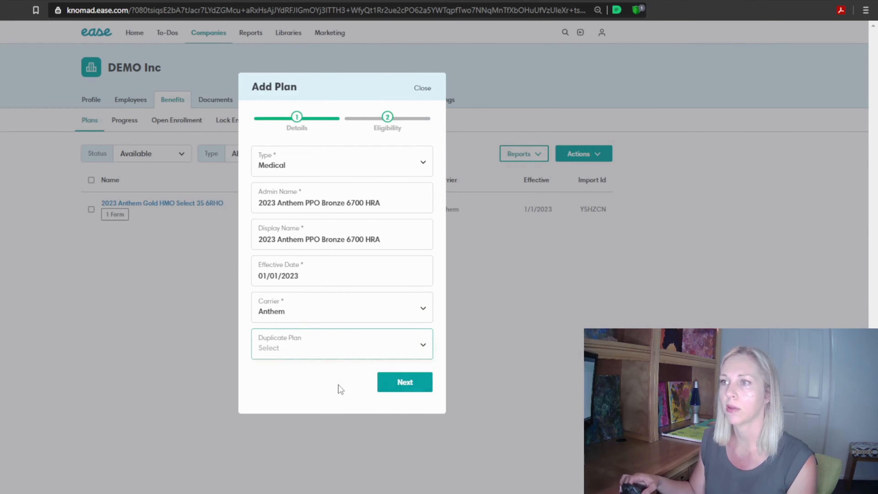
Enter the policy number, 30 minimum hours and a 60-day waiting period on the eligibility page, and add the plan
{"action": "left_click", "coordinate": [402, 390]}
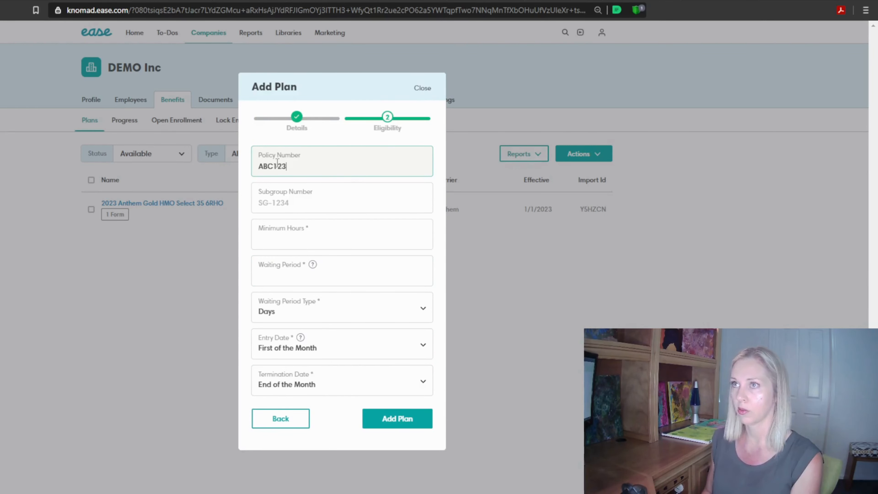
{"action": "left_click", "coordinate": [295, 242]}
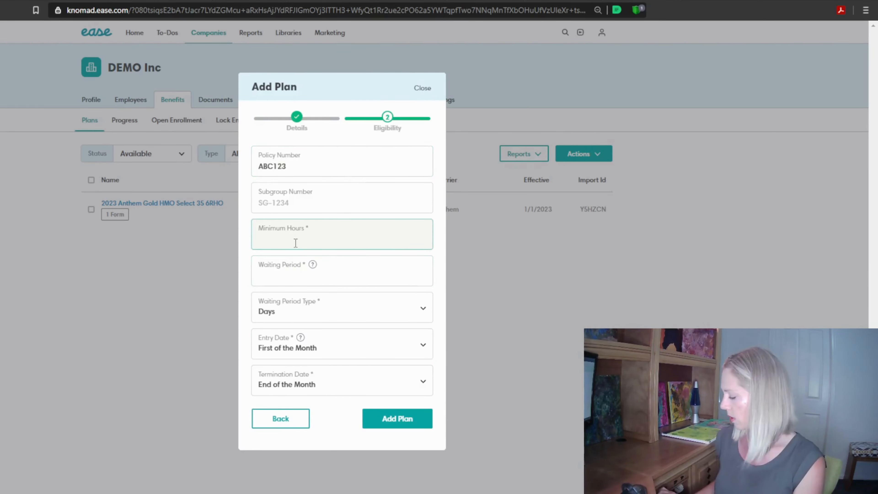
{"action": "type", "text": "30"}
{"action": "left_click", "coordinate": [284, 279]}
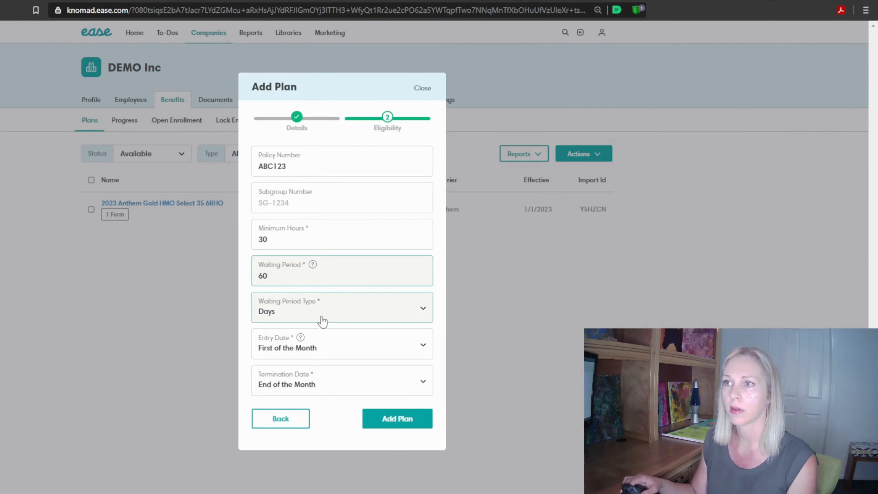
{"action": "left_click", "coordinate": [398, 427]}
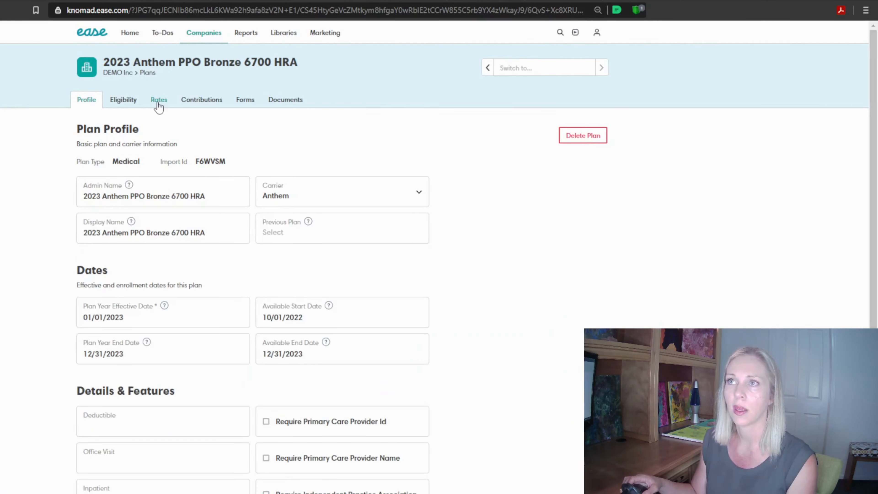
Start setting the plan's rates from the Warner Pacific library, choosing plan type Medical, state California and carrier Anthem BC
{"action": "left_click", "coordinate": [158, 104]}
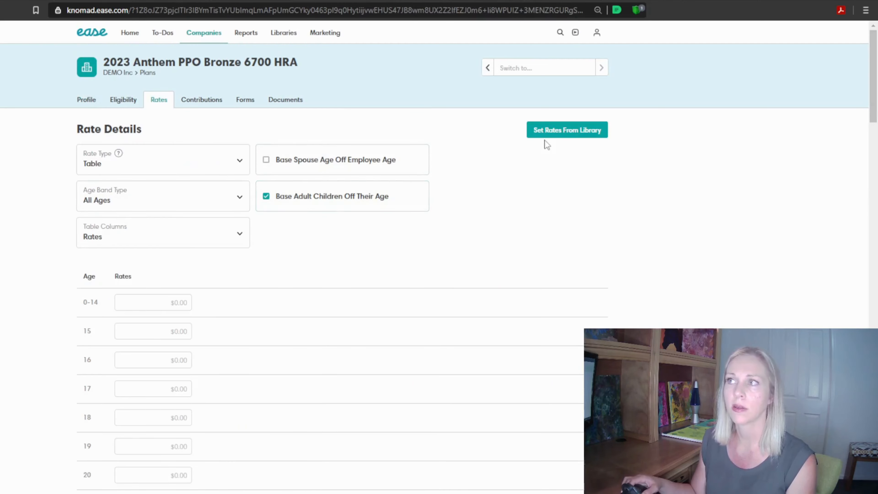
{"action": "left_click", "coordinate": [558, 138]}
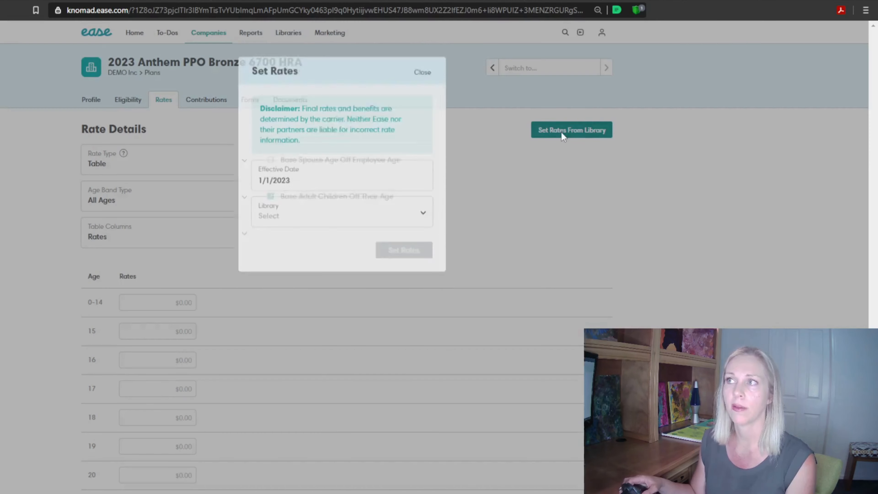
{"action": "left_click", "coordinate": [323, 235]}
{"action": "left_click", "coordinate": [303, 284]}
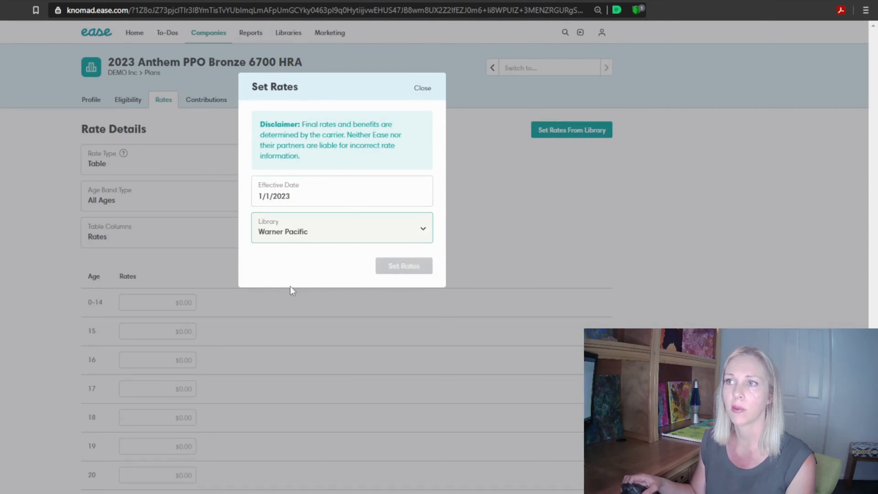
{"action": "left_click", "coordinate": [365, 272]}
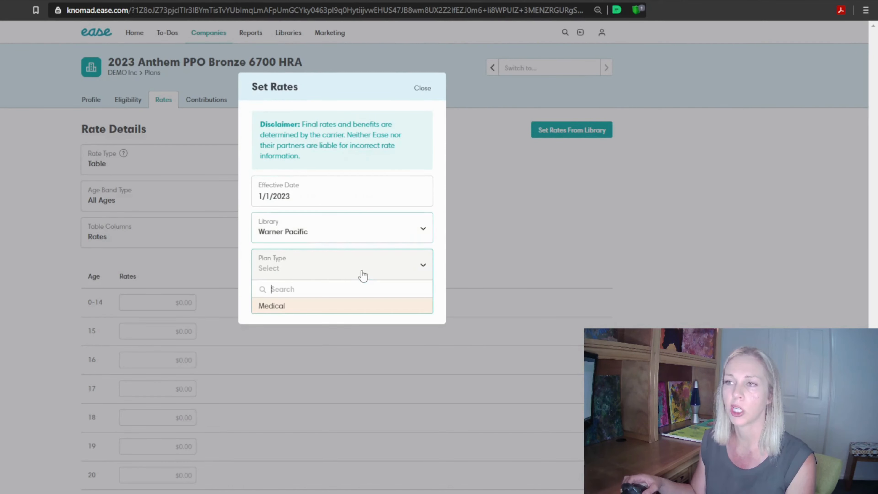
{"action": "left_click", "coordinate": [294, 308]}
{"action": "left_click", "coordinate": [309, 311]}
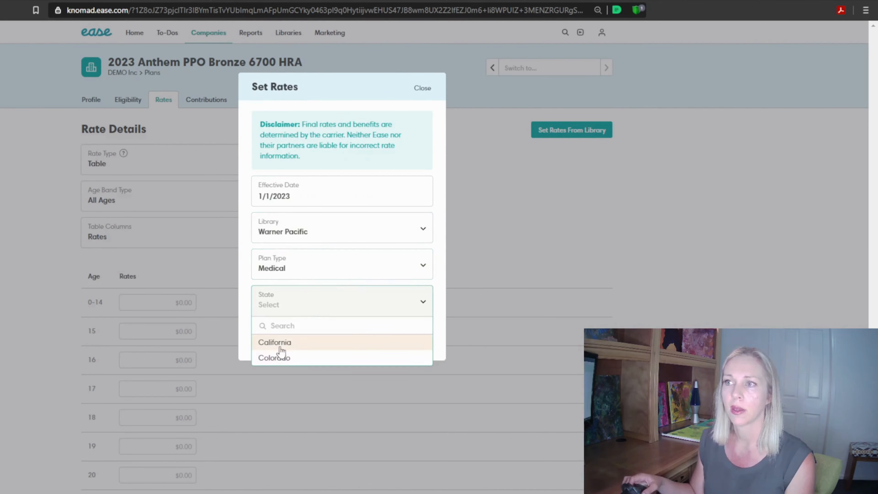
{"action": "left_click", "coordinate": [297, 342]}
{"action": "left_click", "coordinate": [300, 348]}
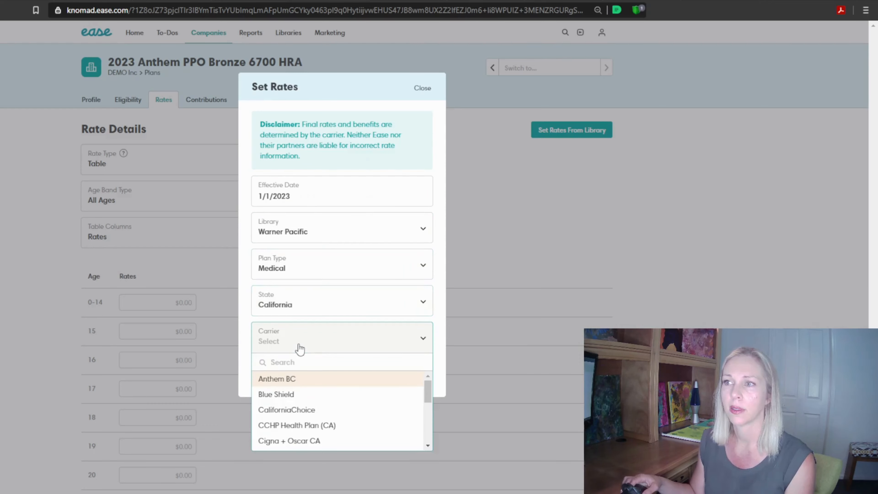
{"action": "left_click", "coordinate": [295, 380]}
Set the rate area to CA12 and the category to Group for the library rates
{"action": "left_click", "coordinate": [365, 375]}
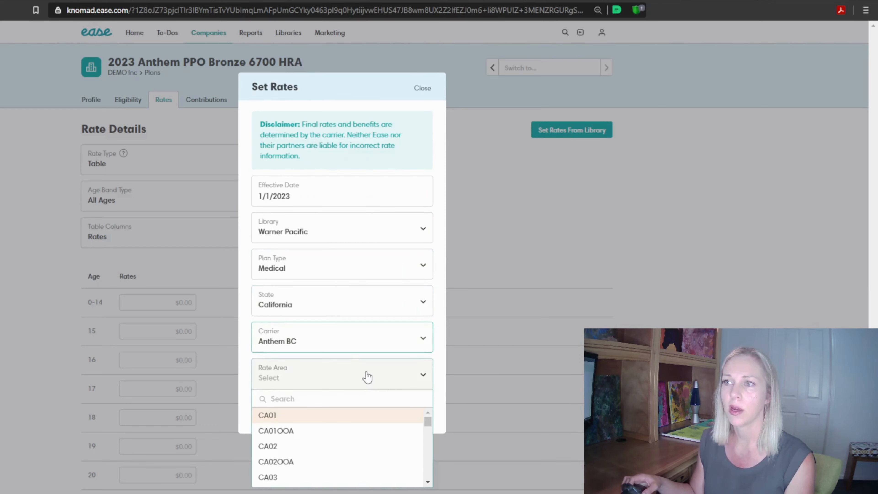
{"action": "left_click_drag", "start_coordinate": [429, 425], "coordinate": [439, 457]}
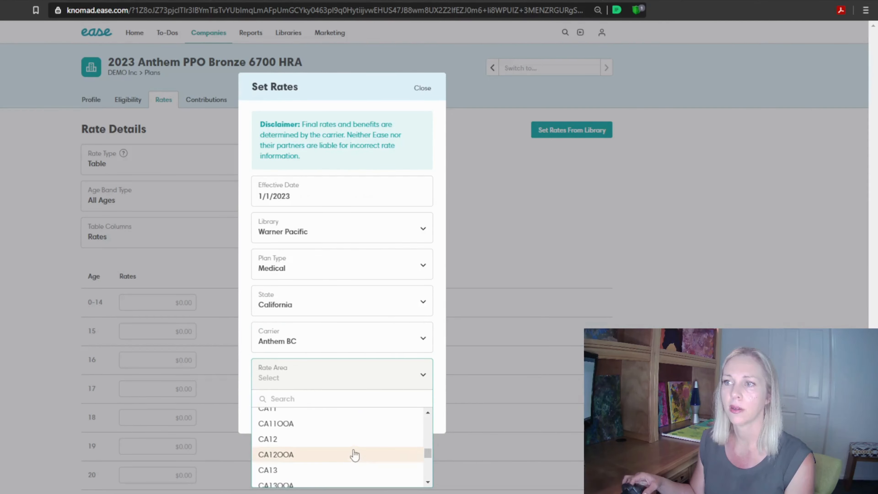
{"action": "left_click", "coordinate": [351, 440]}
{"action": "left_click", "coordinate": [421, 414]}
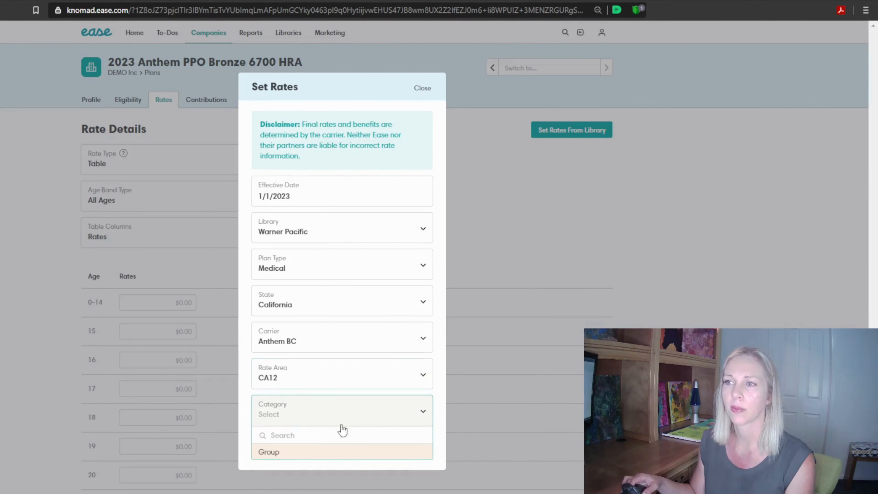
{"action": "left_click", "coordinate": [323, 455]}
Choose the Group category and the Anthem Bronze PPO 6700/0% w/HSA PrevRx (6RG7) library plan, set its rates, and look over the rate table
{"action": "left_click", "coordinate": [313, 454]}
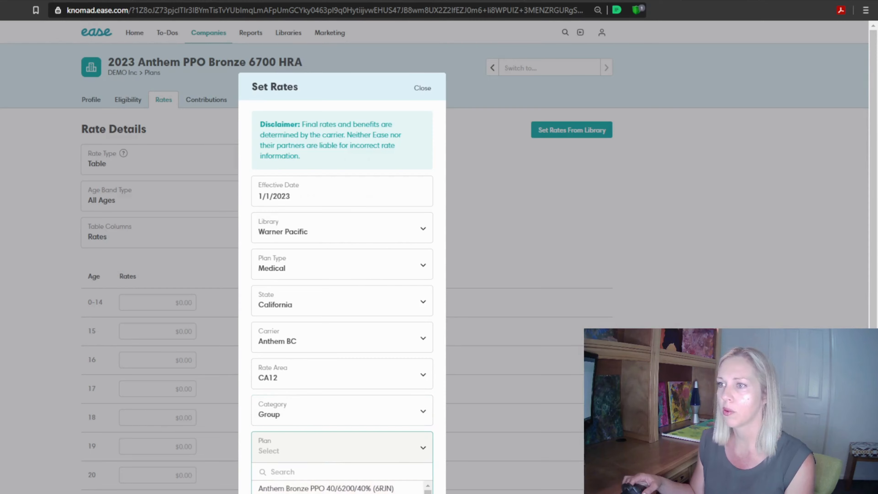
{"action": "left_click", "coordinate": [440, 486]}
{"action": "scroll", "coordinate": [440, 485], "scroll_direction": "down", "scroll_amount": 1}
{"action": "left_click", "coordinate": [423, 436]}
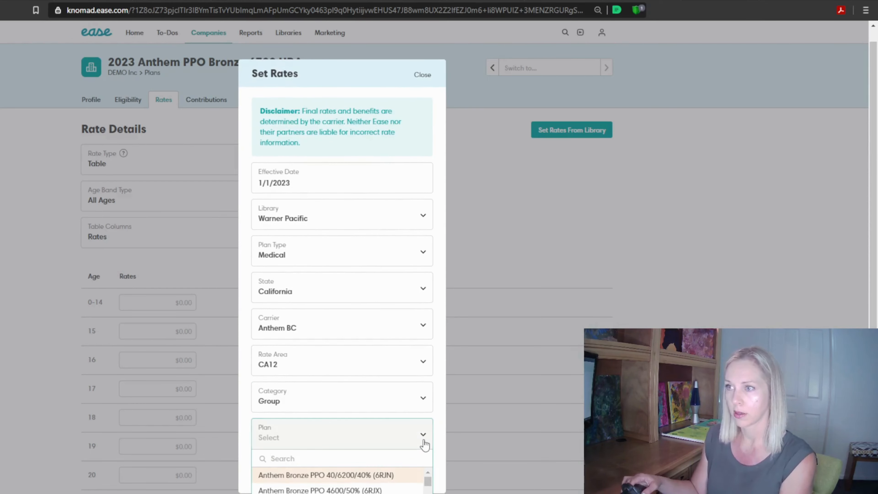
{"action": "key", "text": "Down"}
{"action": "key", "text": "Down"}
{"action": "key", "text": "Down"}
{"action": "key", "text": "Down"}
{"action": "key", "text": "Down"}
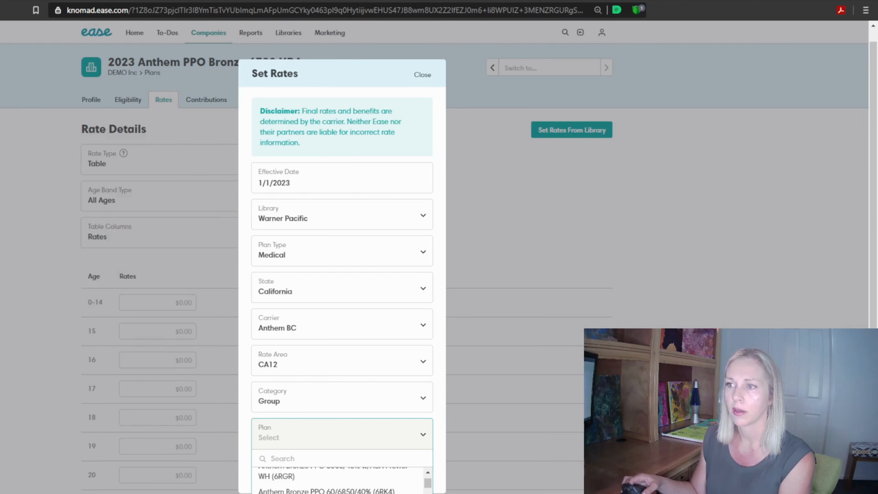
{"action": "key", "text": "Return"}
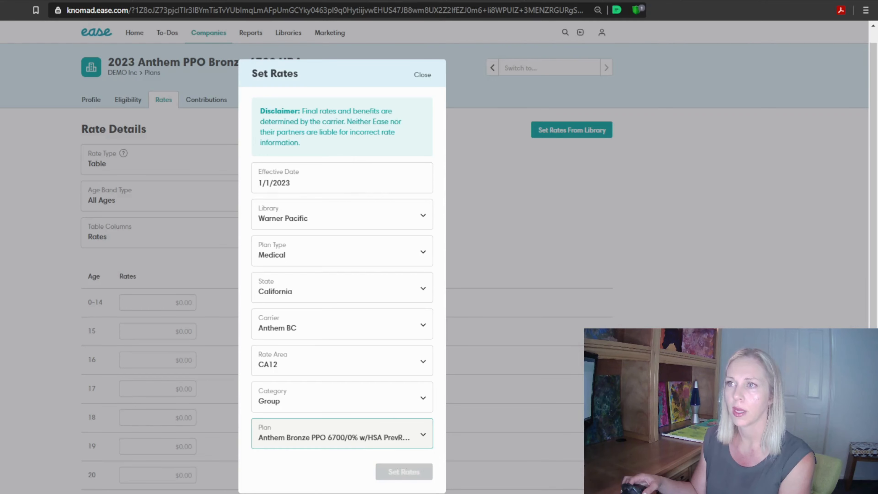
{"action": "left_click", "coordinate": [412, 470]}
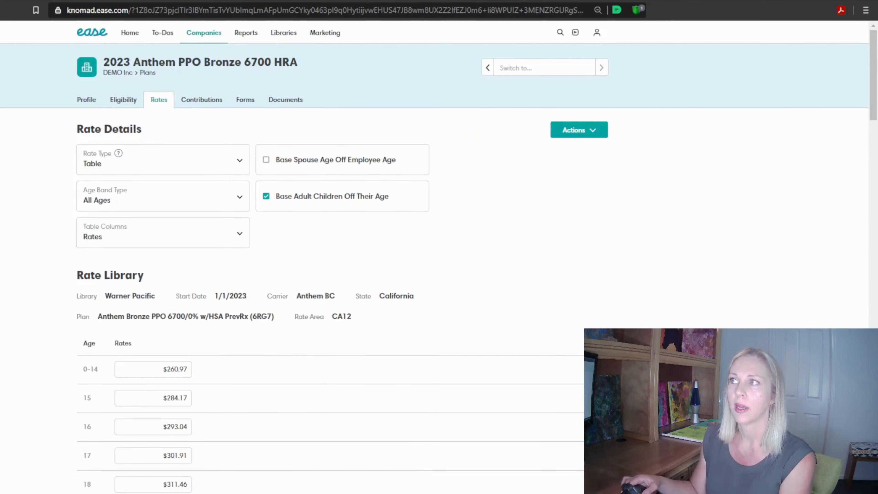
{"action": "left_click_drag", "start_coordinate": [872, 117], "coordinate": [870, 457]}
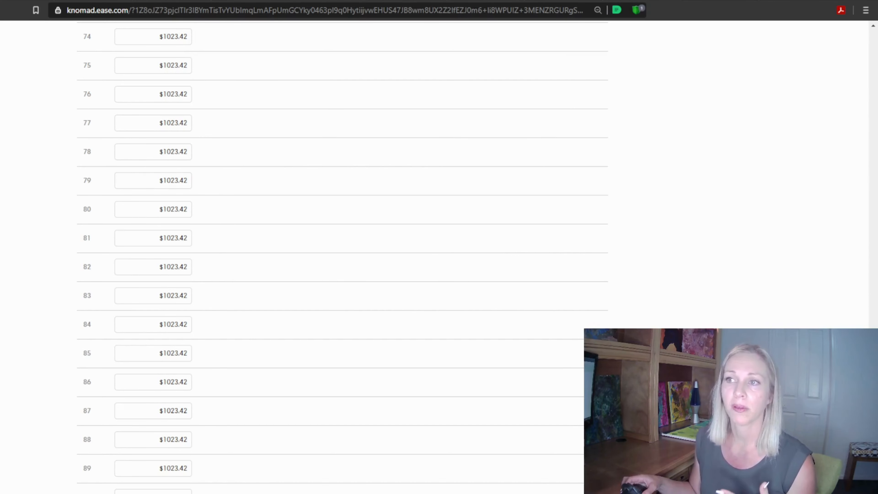
{"action": "left_click_drag", "start_coordinate": [871, 456], "coordinate": [871, 104]}
Set the Bronze plan's contributions to 100% for the employee and 0% for combined dependents, with contribution type Employer
{"action": "left_click", "coordinate": [199, 104]}
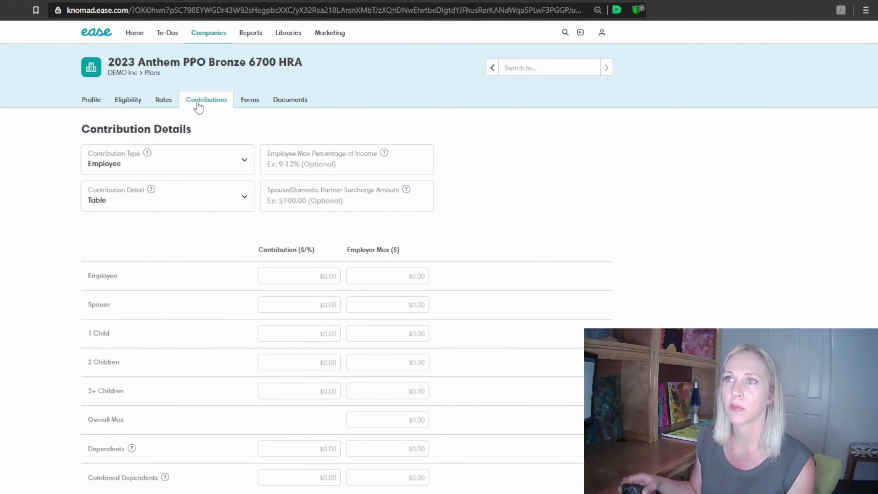
{"action": "left_click", "coordinate": [301, 277]}
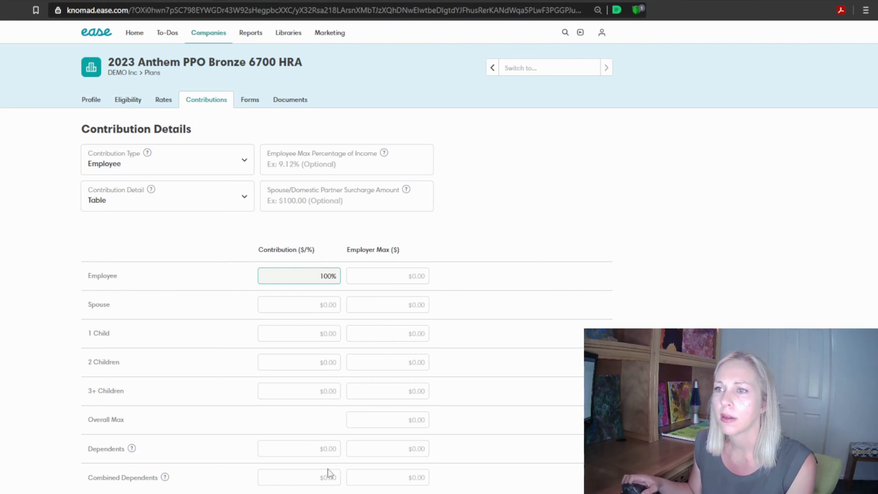
{"action": "left_click", "coordinate": [323, 481]}
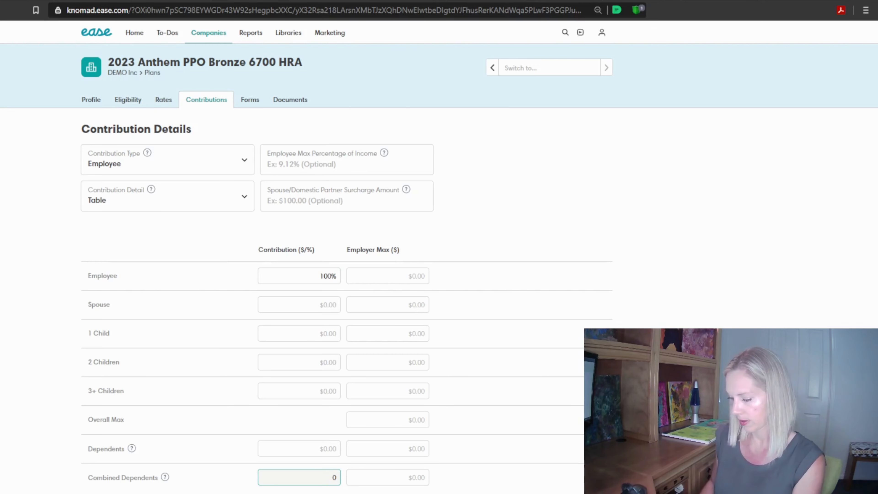
{"action": "left_click", "coordinate": [164, 233]}
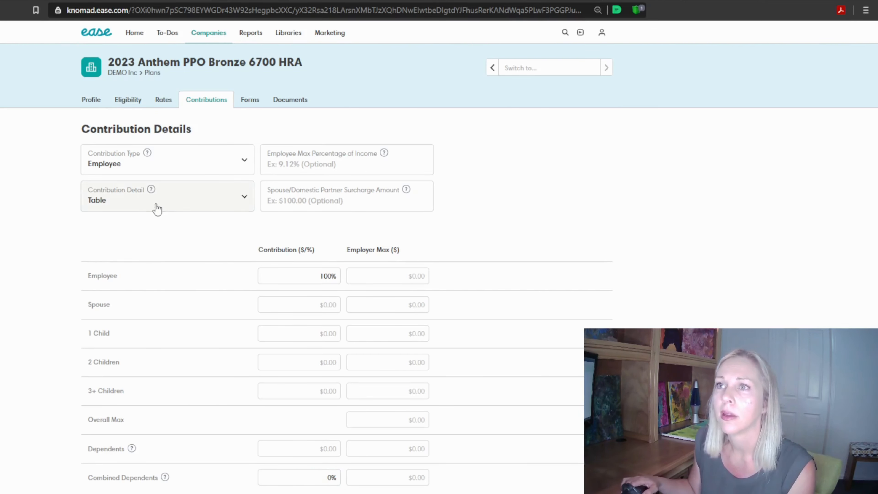
{"action": "left_click", "coordinate": [158, 165]}
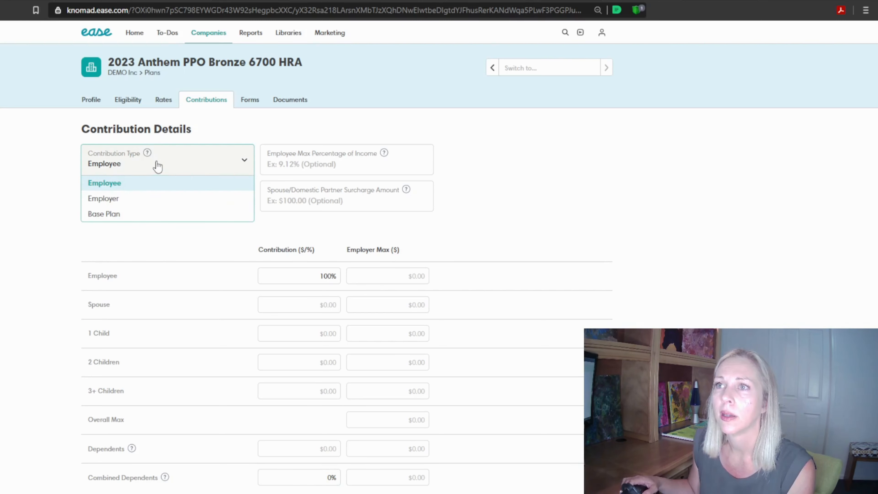
{"action": "left_click", "coordinate": [133, 205]}
{"action": "left_click", "coordinate": [155, 207]}
{"action": "left_click", "coordinate": [155, 207]}
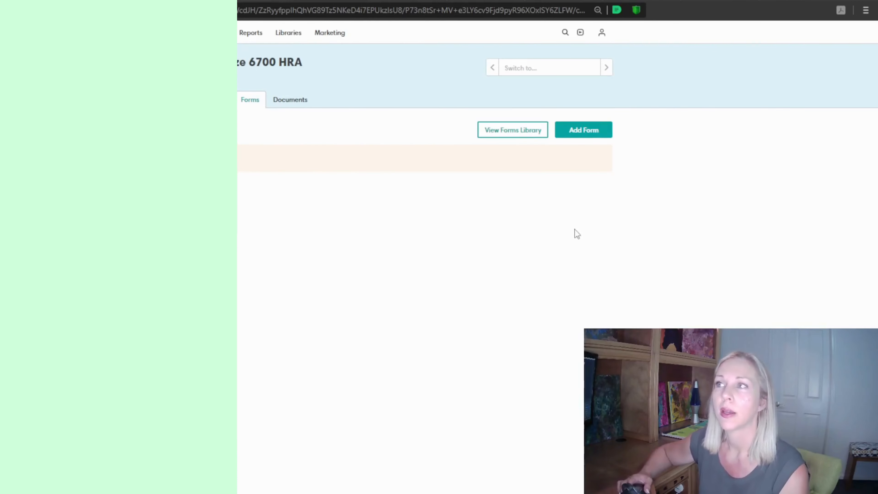
Find and attach the Anthem Blue Cross (SG) 2023 enrollment form to the Bronze plan, and check the plan's documents
{"action": "left_click", "coordinate": [585, 131]}
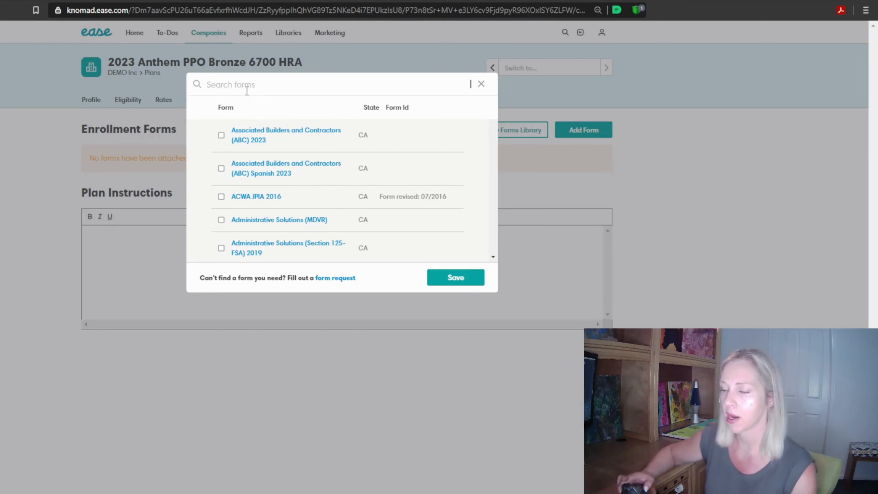
{"action": "type", "text": "anthem"}
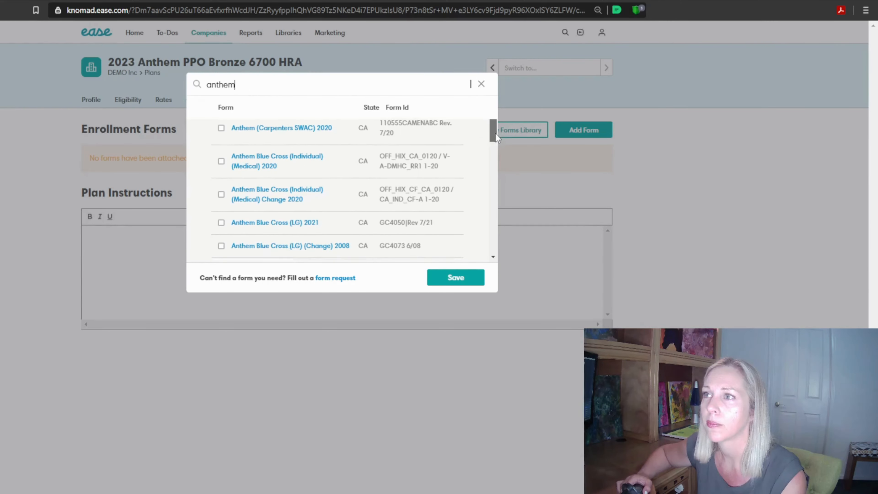
{"action": "left_click_drag", "start_coordinate": [495, 133], "coordinate": [497, 174]}
{"action": "left_click", "coordinate": [223, 205]}
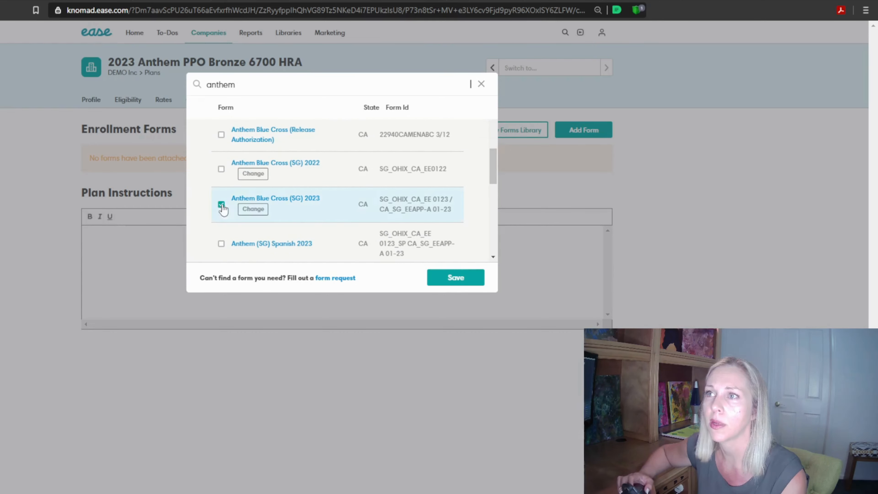
{"action": "left_click", "coordinate": [455, 277]}
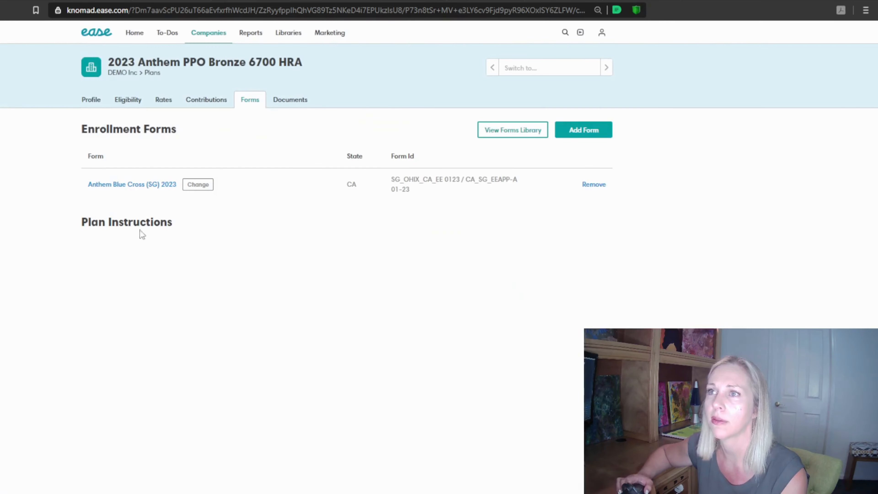
{"action": "left_click", "coordinate": [282, 107]}
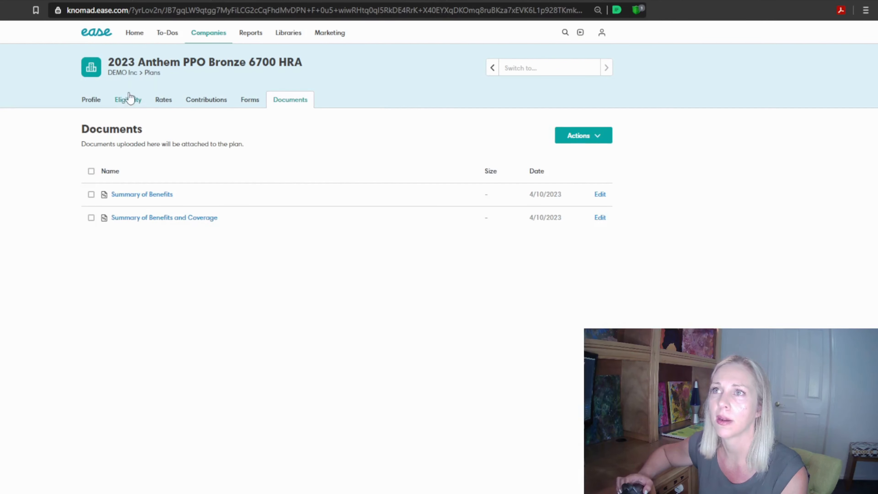
Open the contribution details of the 2023 Anthem Gold HMO Select 35 6RHO plan and review the available contribution types
{"action": "left_click", "coordinate": [152, 74]}
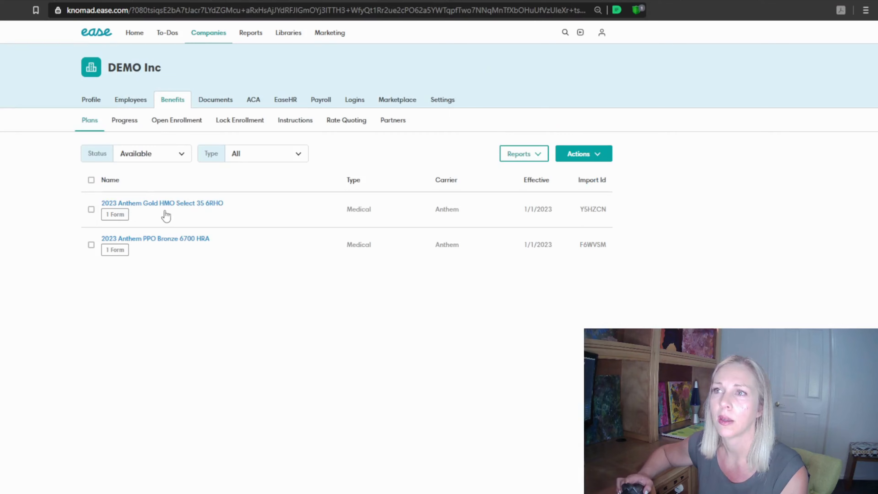
{"action": "left_click", "coordinate": [166, 204]}
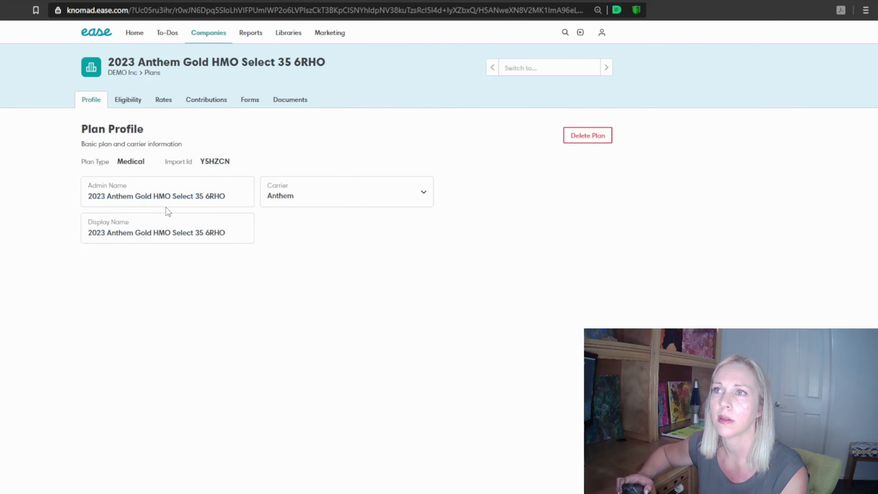
{"action": "left_click", "coordinate": [198, 106]}
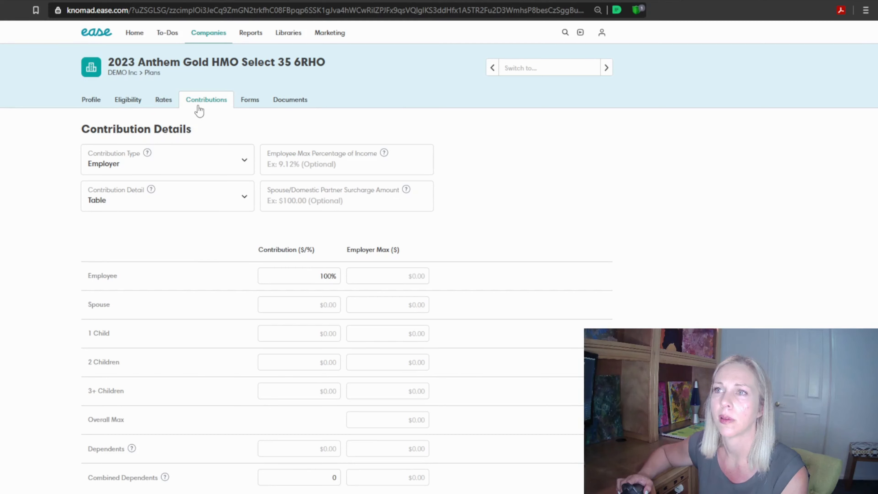
{"action": "left_click", "coordinate": [198, 166]}
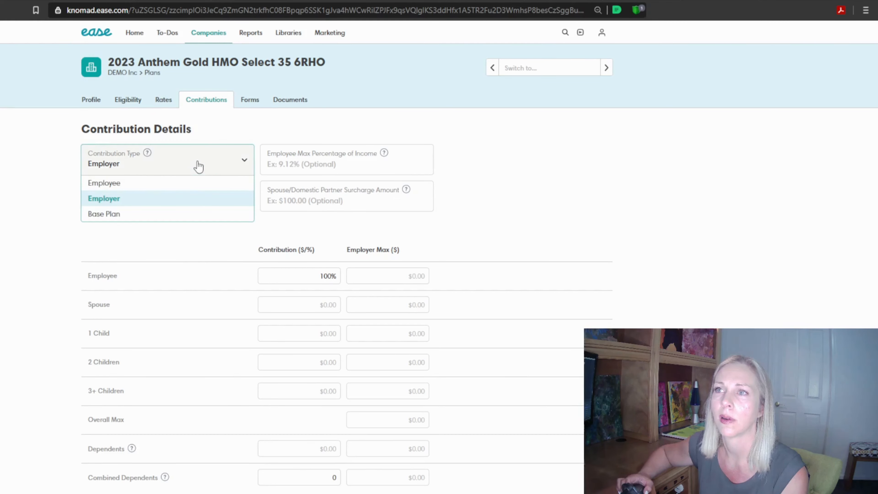
{"action": "left_click", "coordinate": [198, 166]}
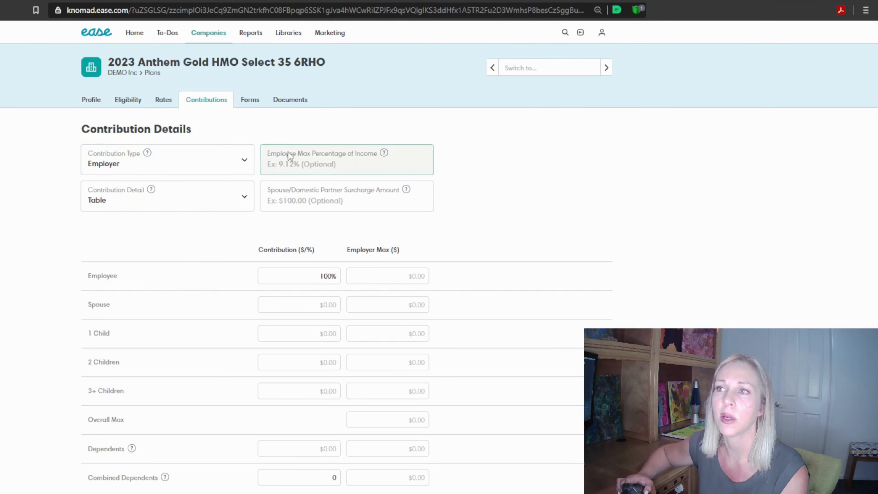
{"action": "left_click", "coordinate": [244, 164]}
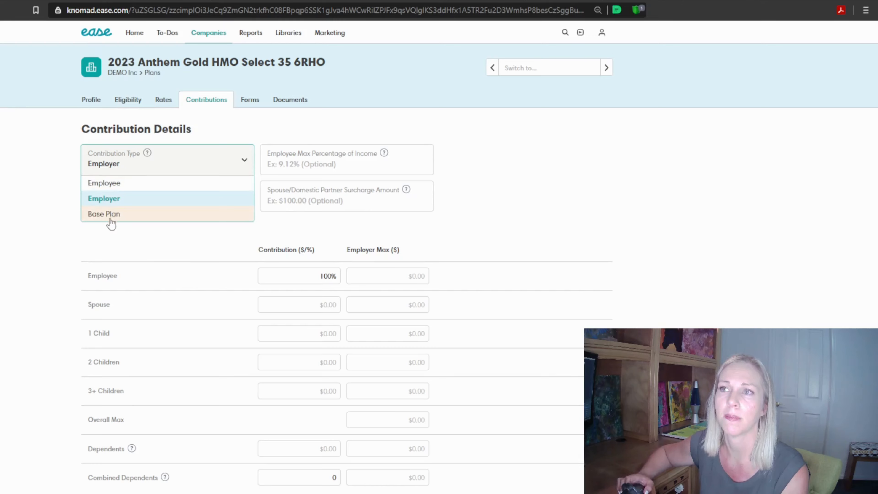
{"action": "left_click", "coordinate": [313, 230]}
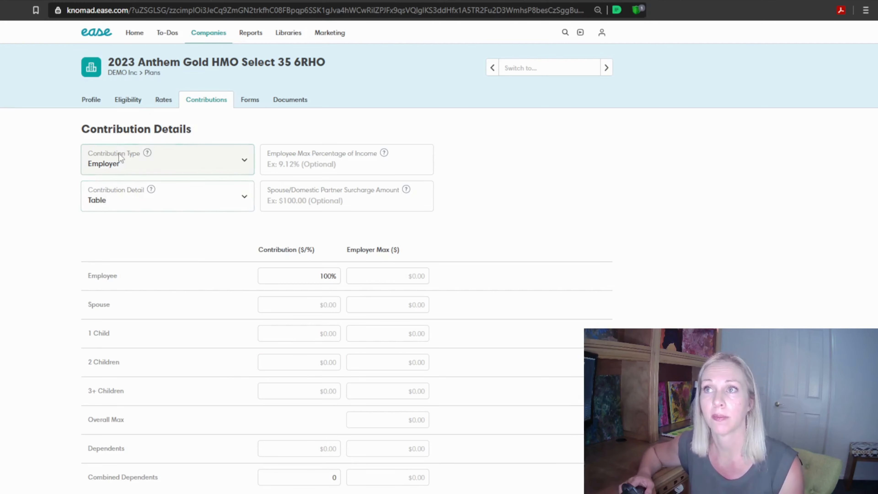
{"action": "left_click", "coordinate": [129, 171]}
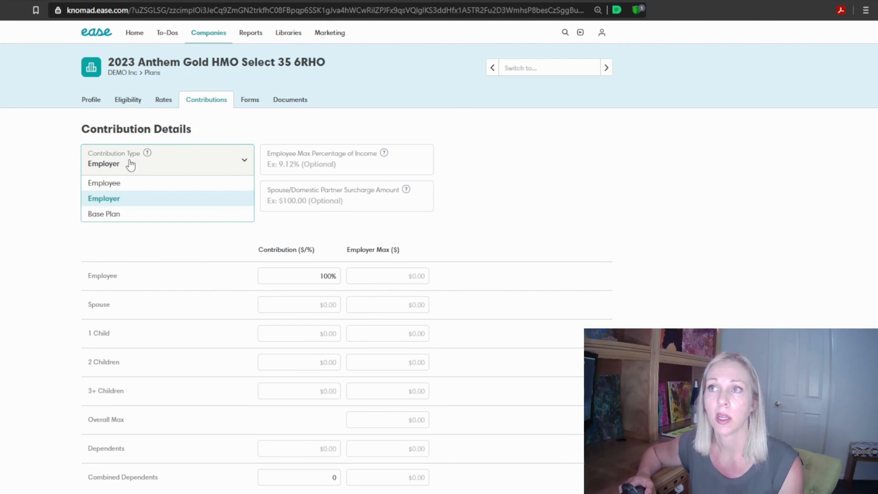
{"action": "left_click", "coordinate": [267, 143]}
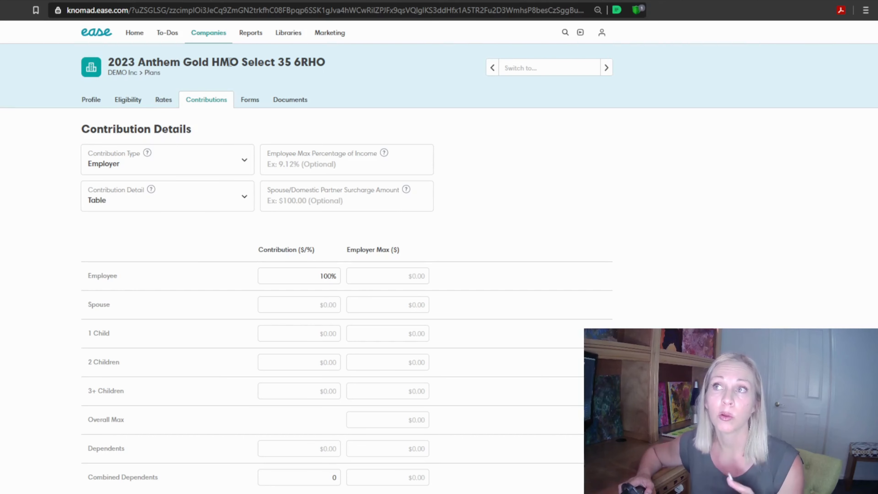
Set the Gold HMO plan's contribution type to Base Plan, with 2023 Anthem PPO Bronze 6700 HRA as the base plan
{"action": "left_click", "coordinate": [182, 163]}
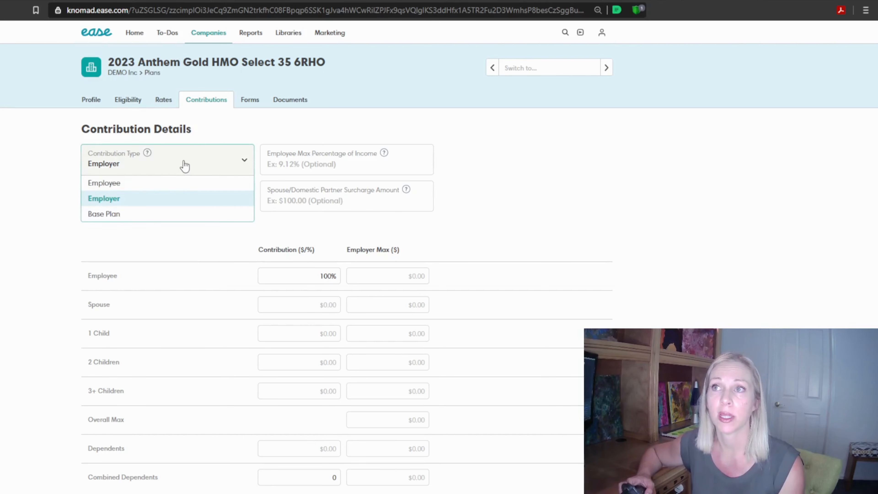
{"action": "left_click", "coordinate": [115, 218]}
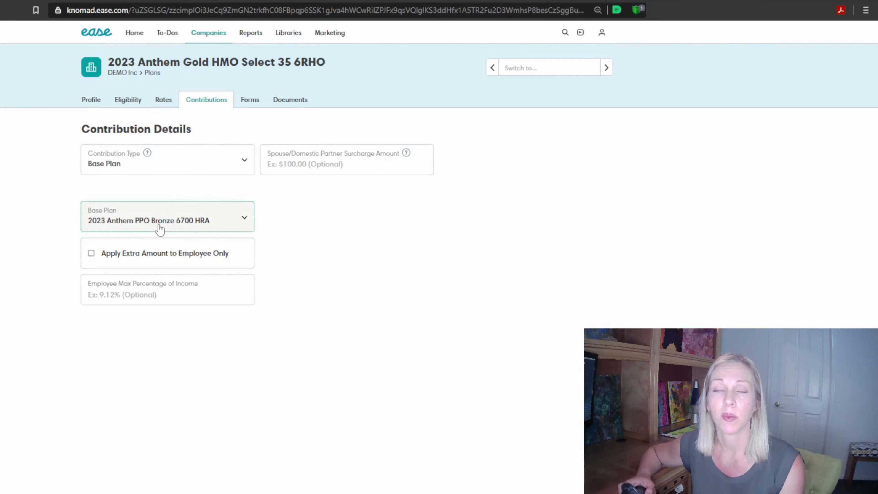
{"action": "left_click", "coordinate": [115, 230]}
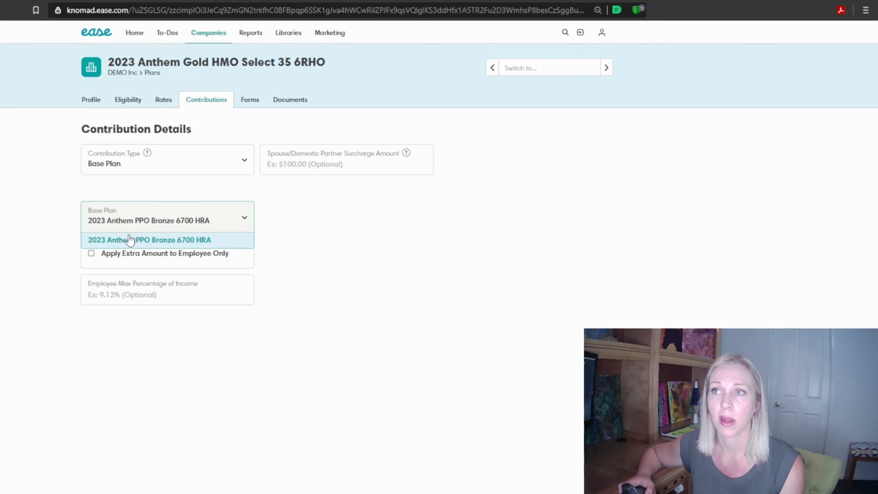
{"action": "left_click", "coordinate": [131, 243]}
{"action": "left_click", "coordinate": [131, 224]}
{"action": "left_click", "coordinate": [121, 238]}
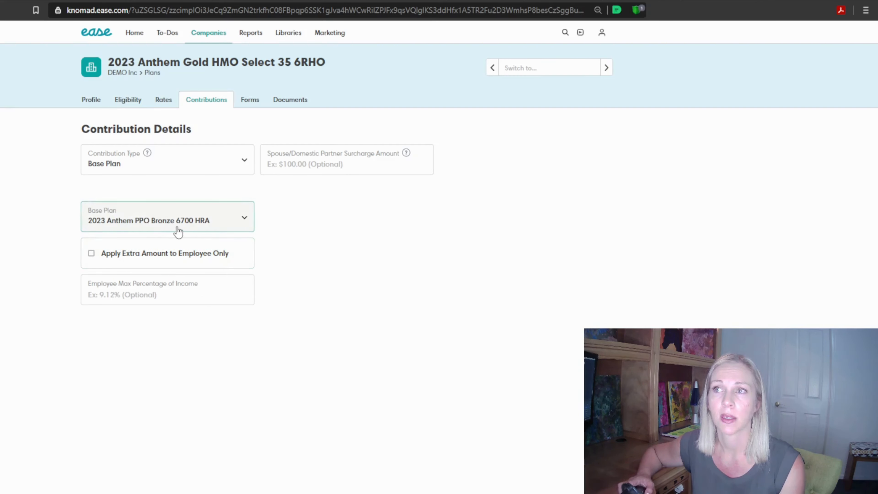
{"action": "left_click", "coordinate": [335, 186]}
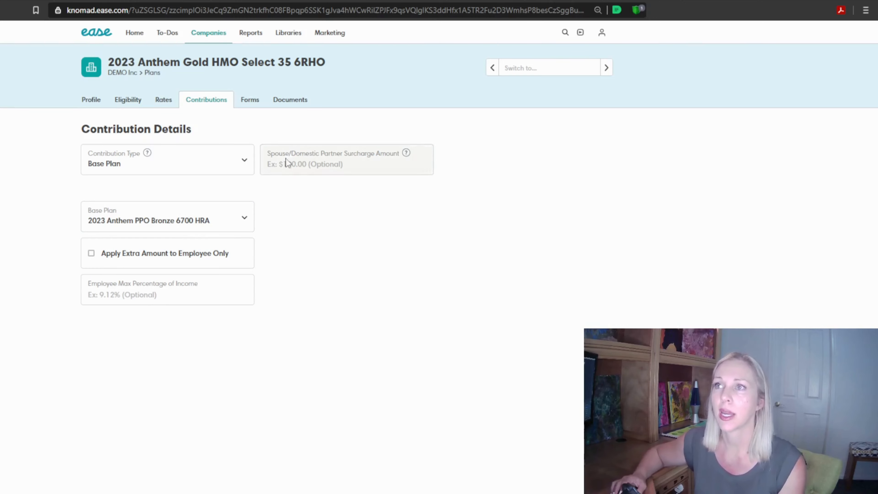
{"action": "left_click", "coordinate": [251, 104]}
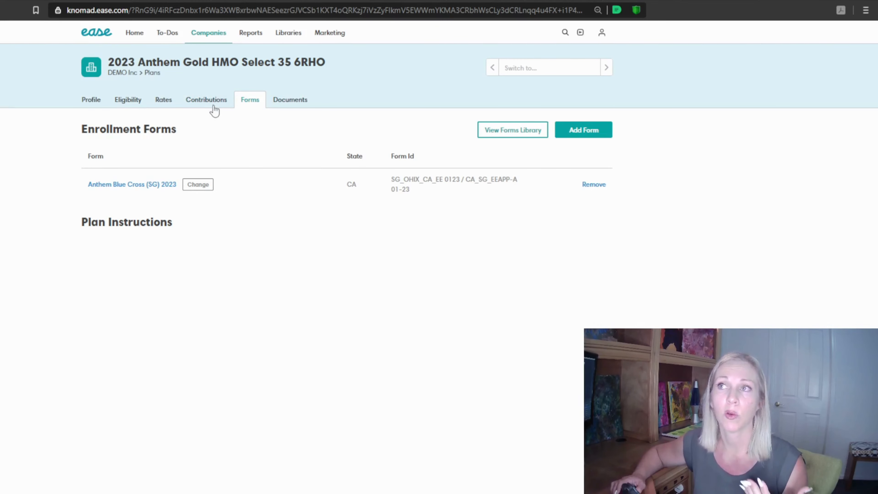
{"action": "left_click", "coordinate": [207, 101]}
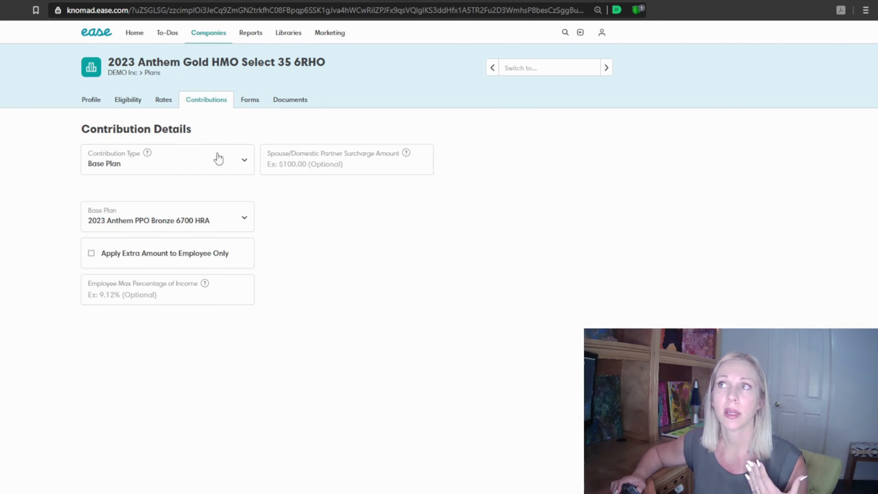